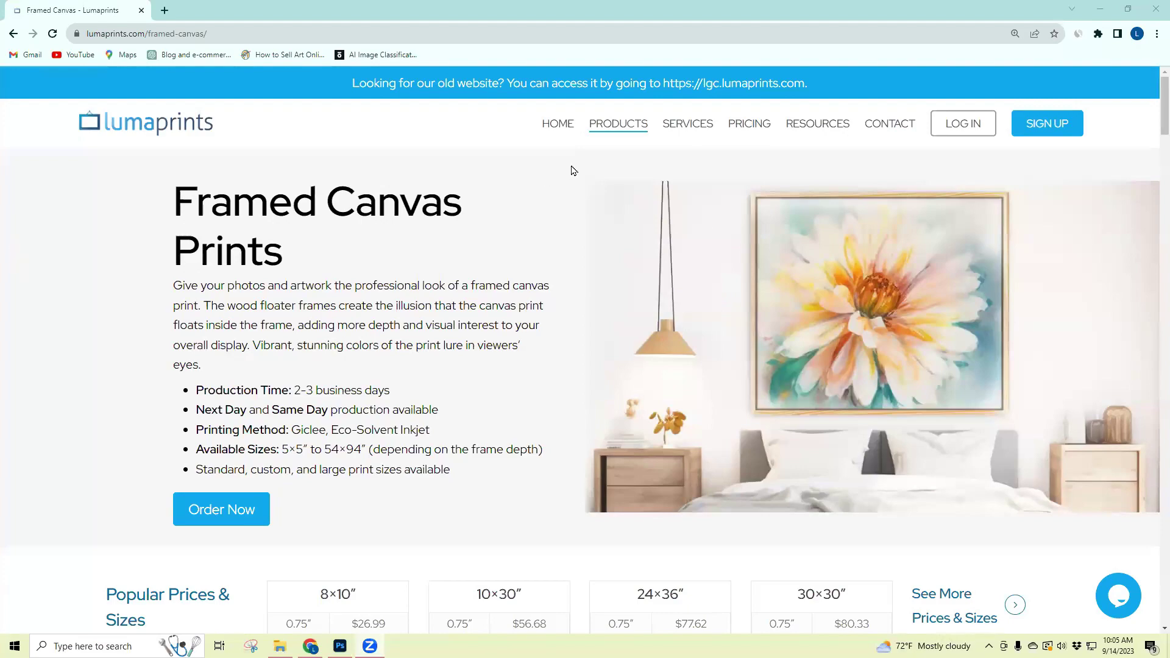
Step: Open Lumaprints' Canvas Prints page and scroll down to the Stretched and Framed Canvas Mockup Template in Assets
mouse_move(617, 136)
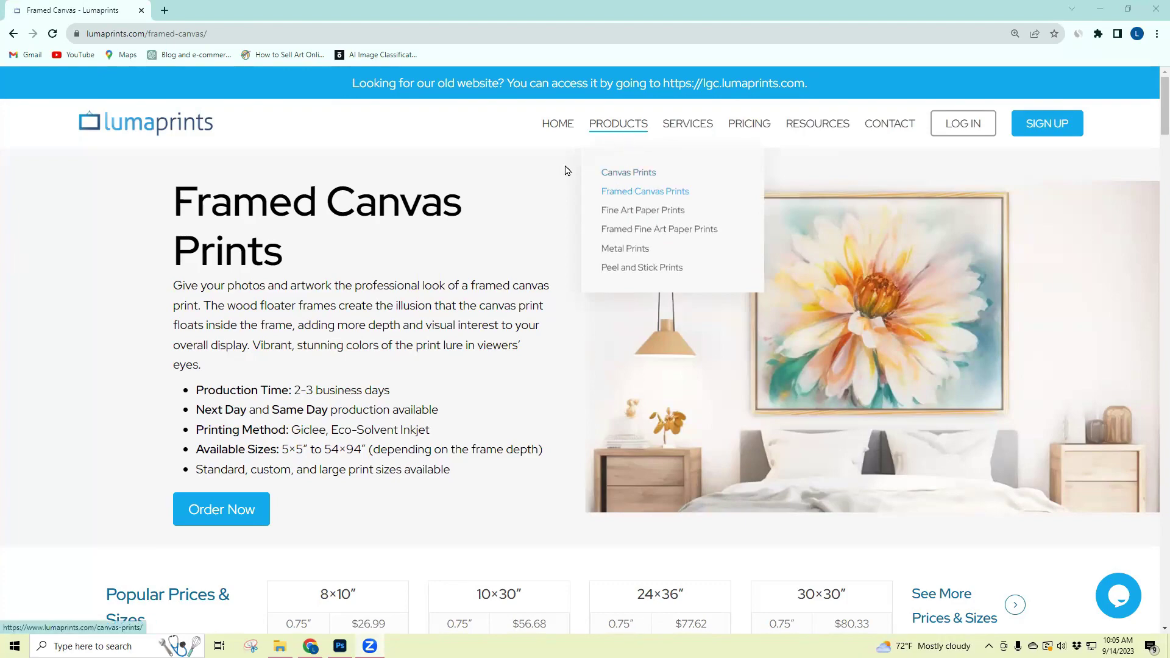
click(627, 175)
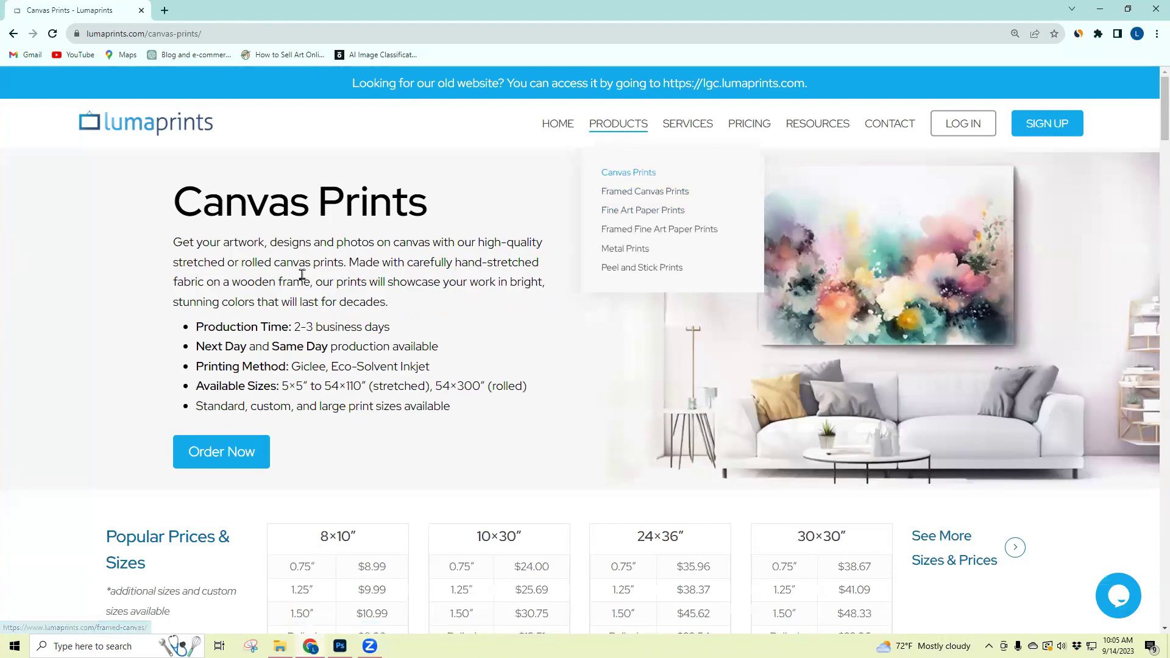
scroll(302, 274, down, 5)
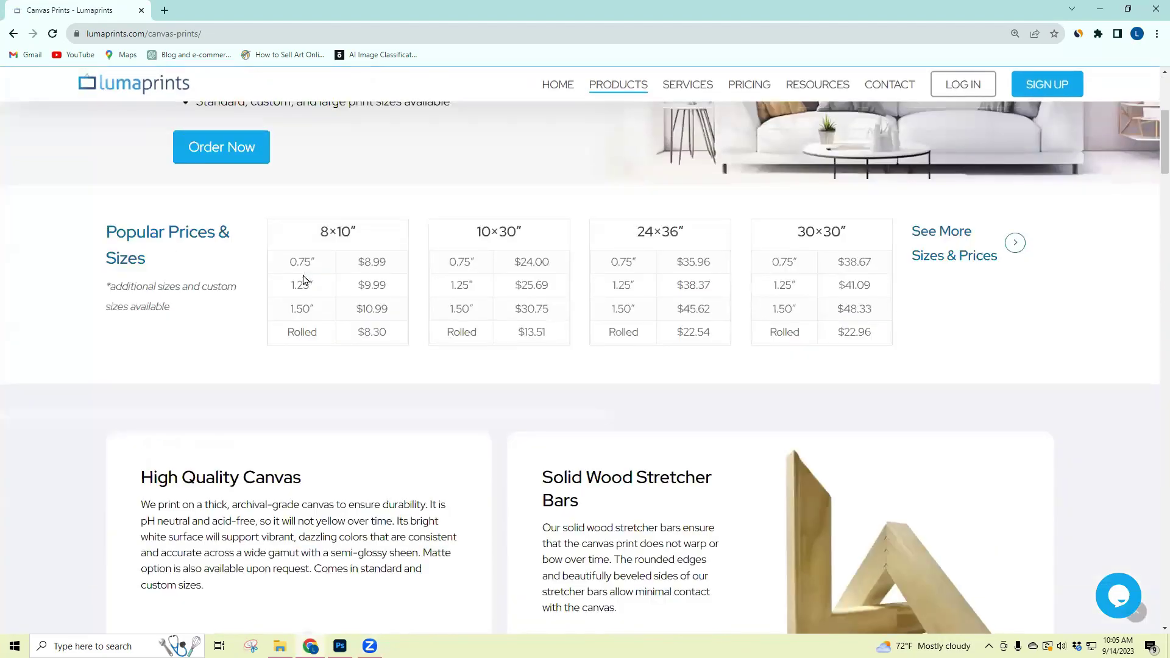
scroll(303, 279, down, 20)
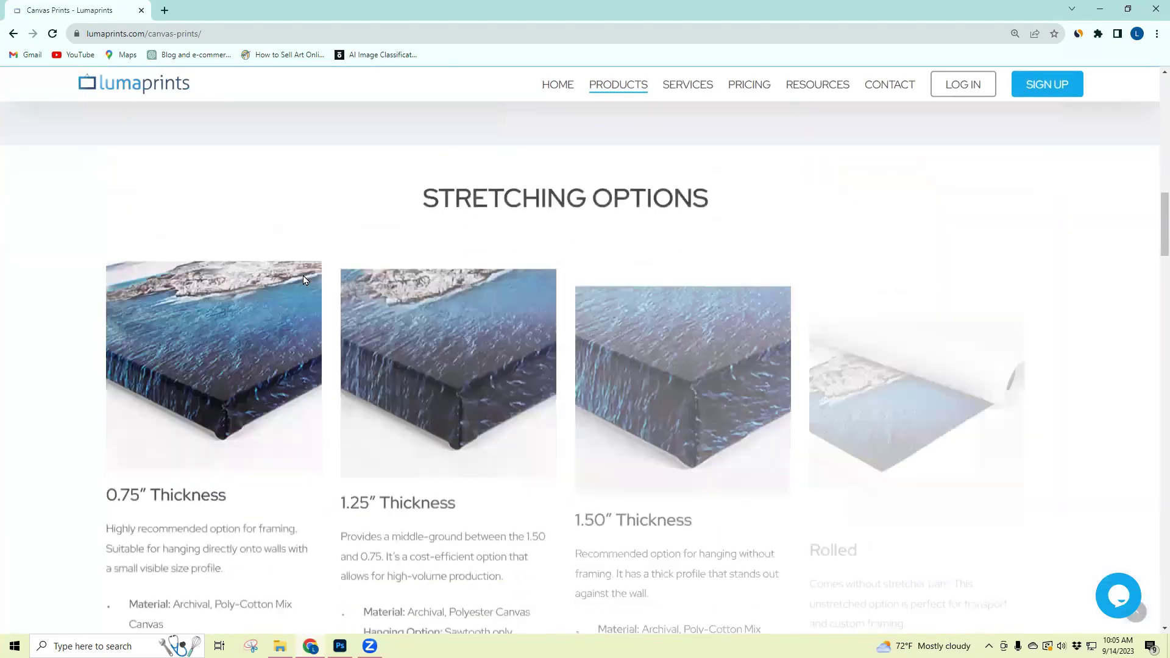
scroll(304, 280, down, 20)
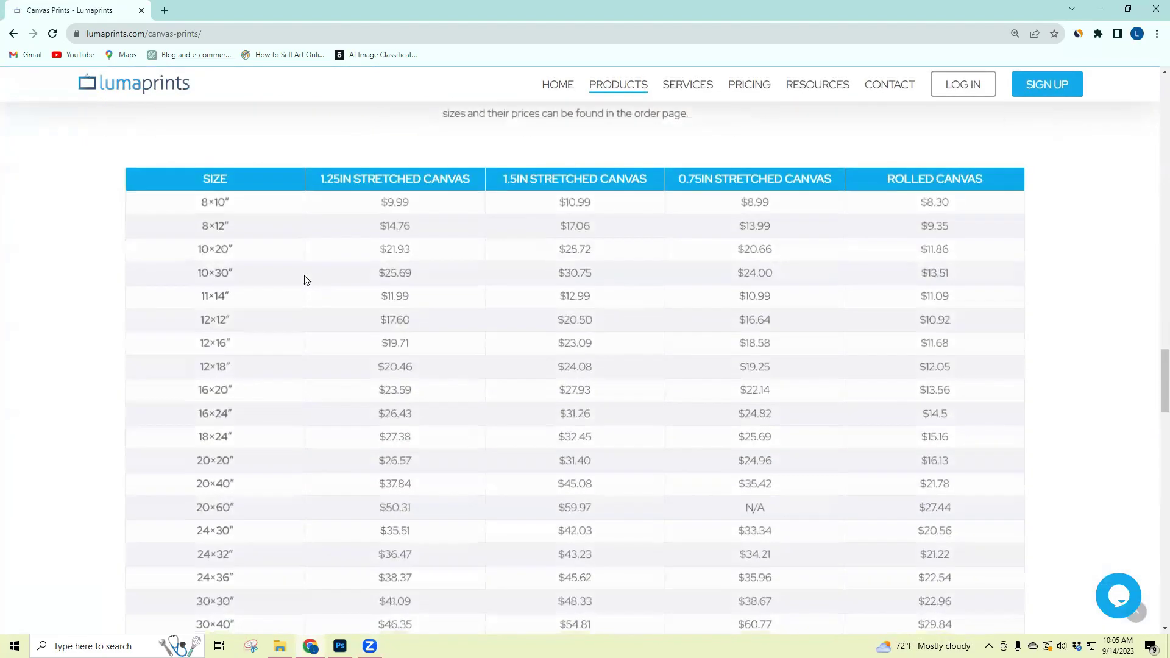
scroll(306, 280, down, 6)
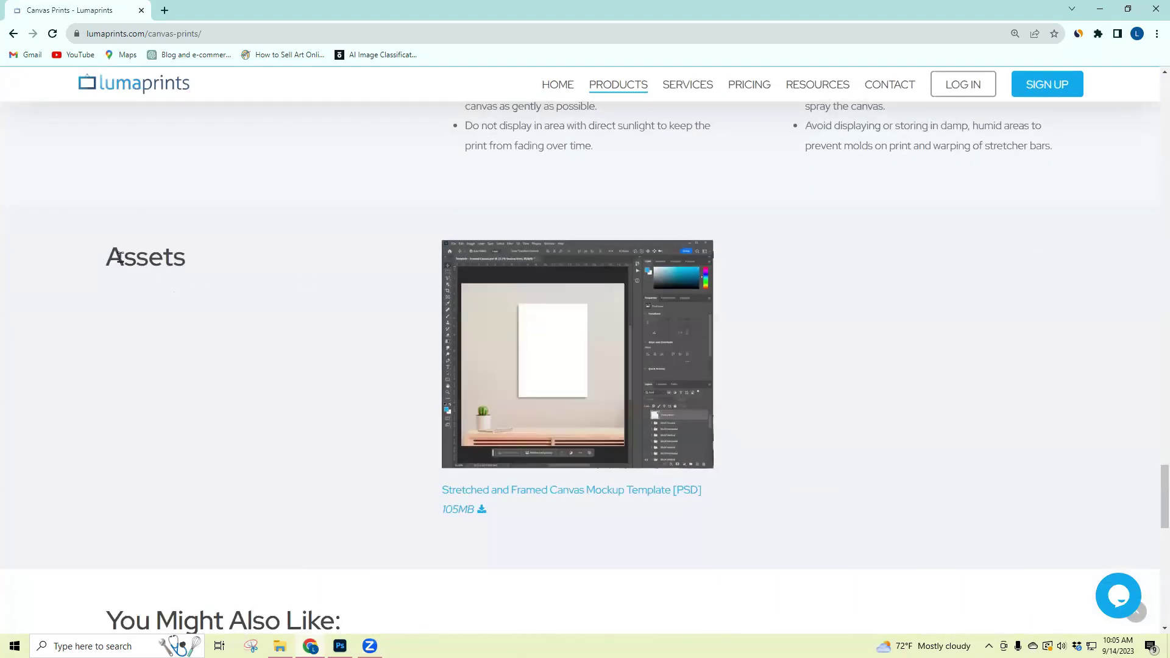
drag(110, 256, 230, 270)
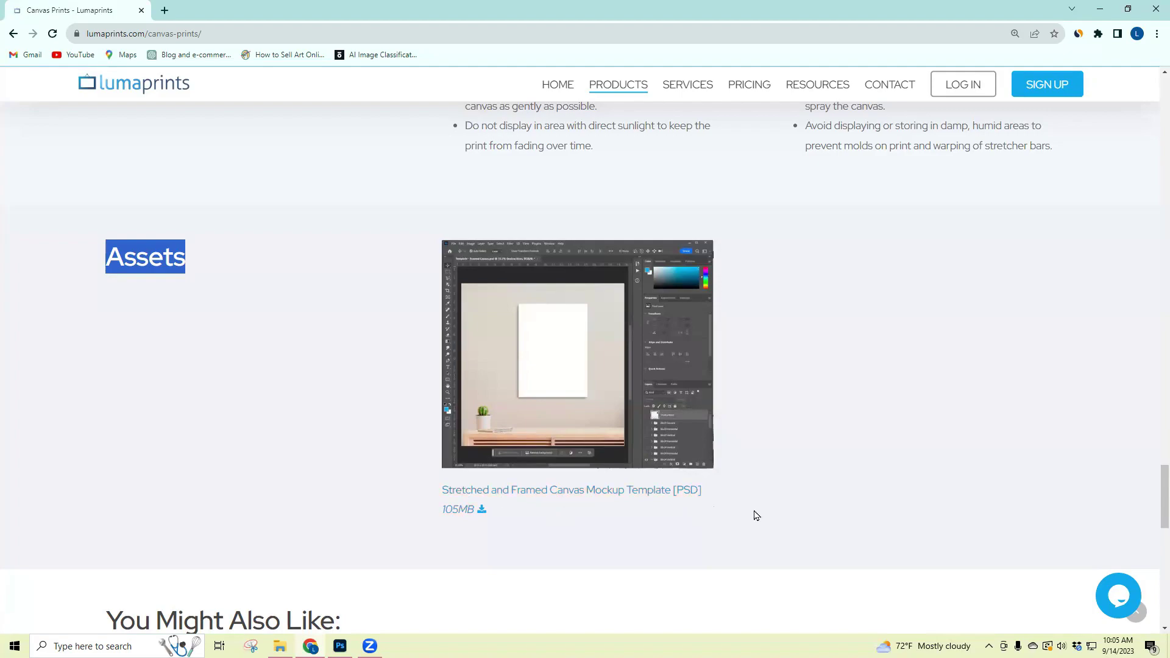
Step: Save the 105MB Stretched and Framed Canvas Mockup Template PSD and open it in Photoshop
click(669, 489)
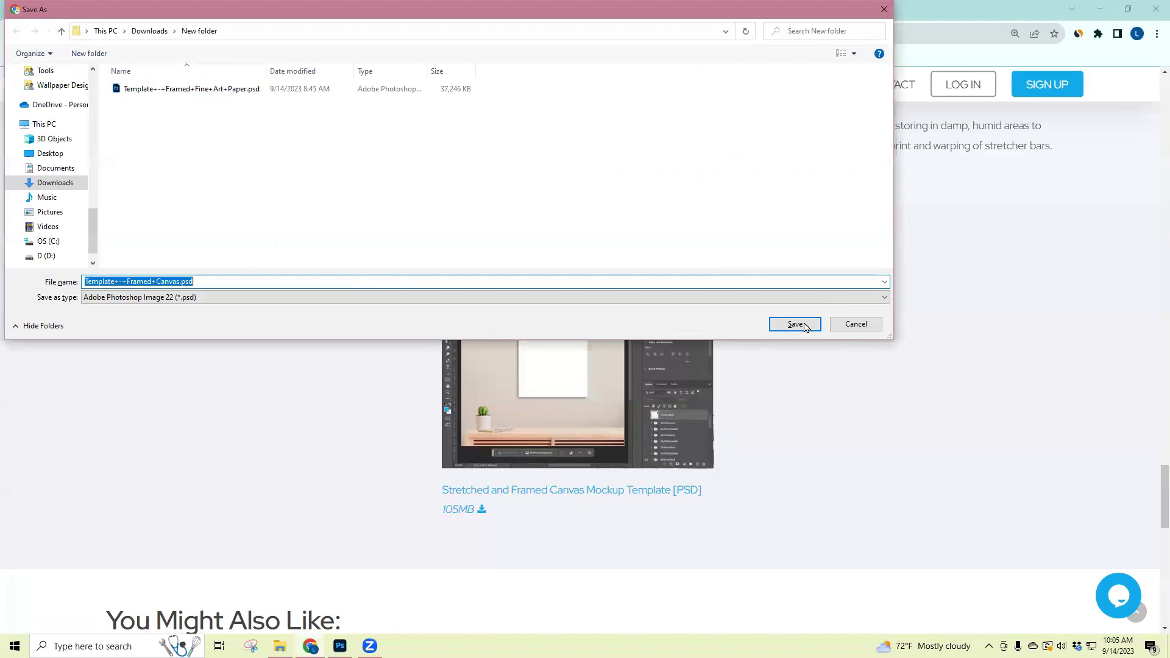
click(805, 326)
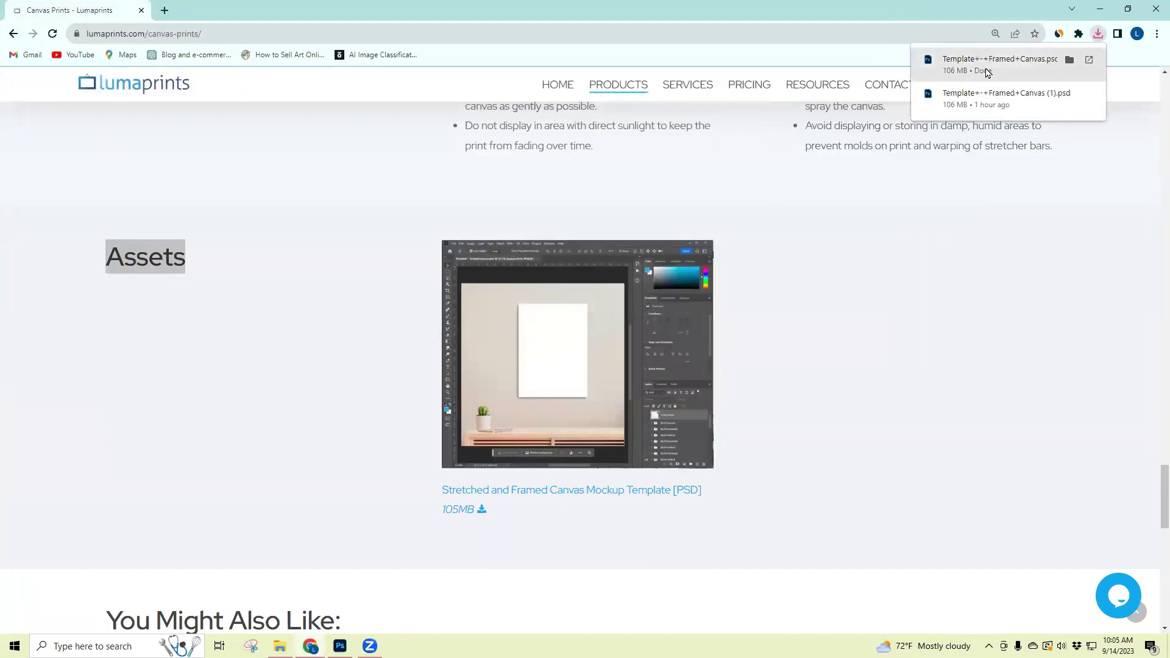
click(987, 70)
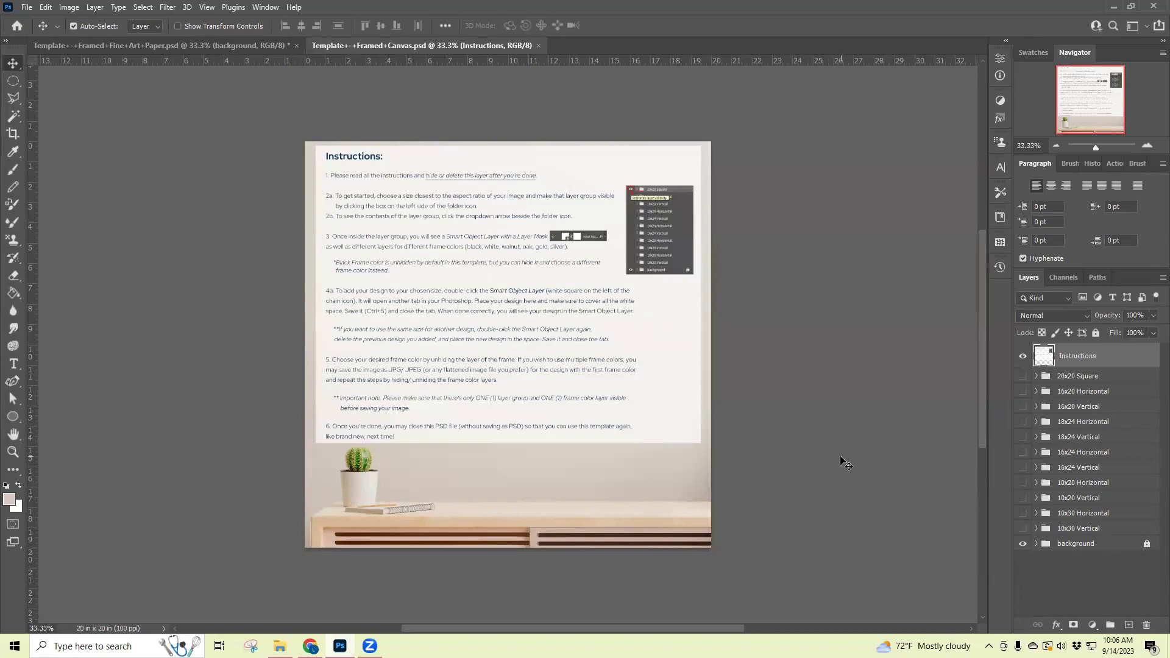
Step: Zoom in and pan across the template's instructions to read them
click(1146, 148)
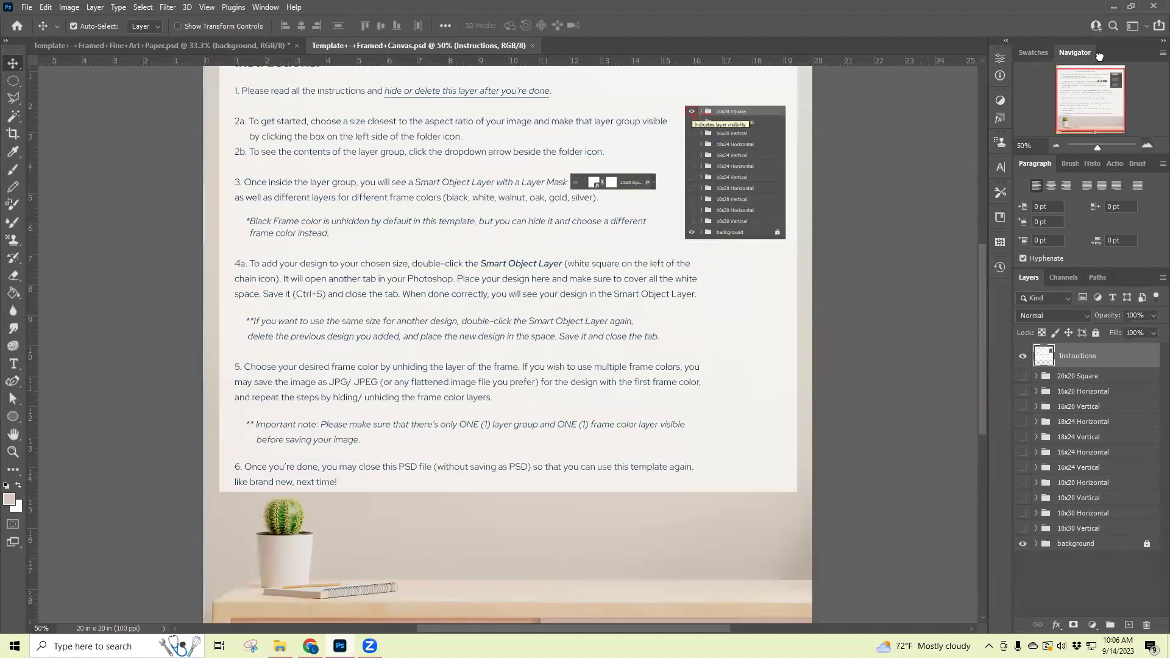
scroll(608, 284, up, 1)
scroll(608, 283, up, 1)
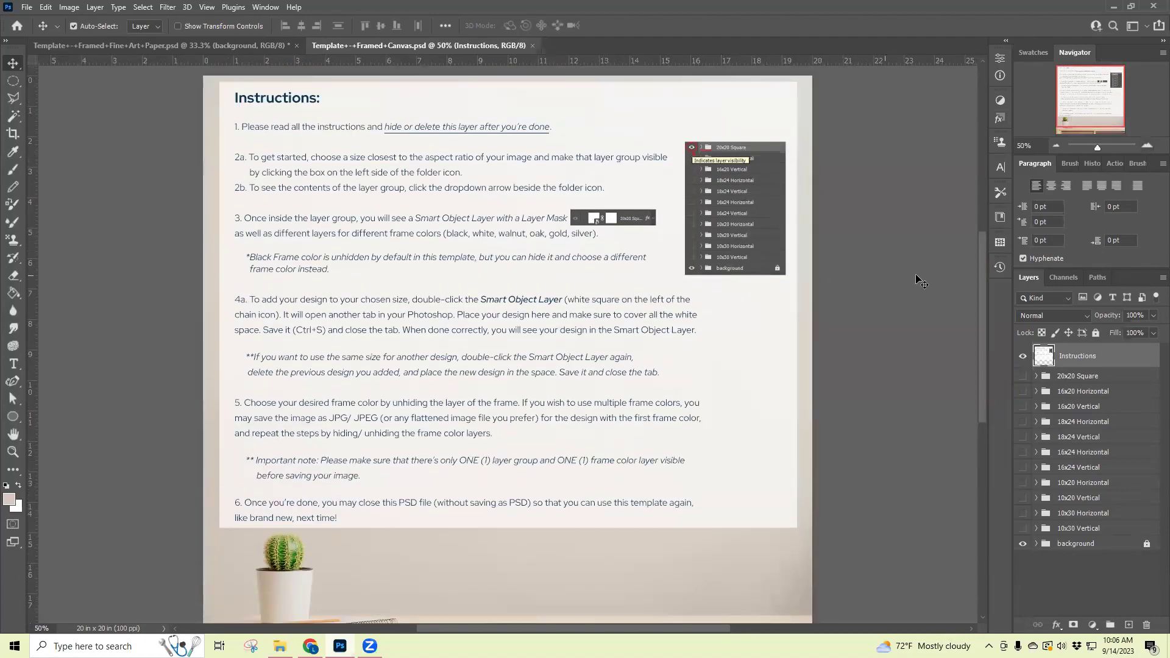
click(1147, 147)
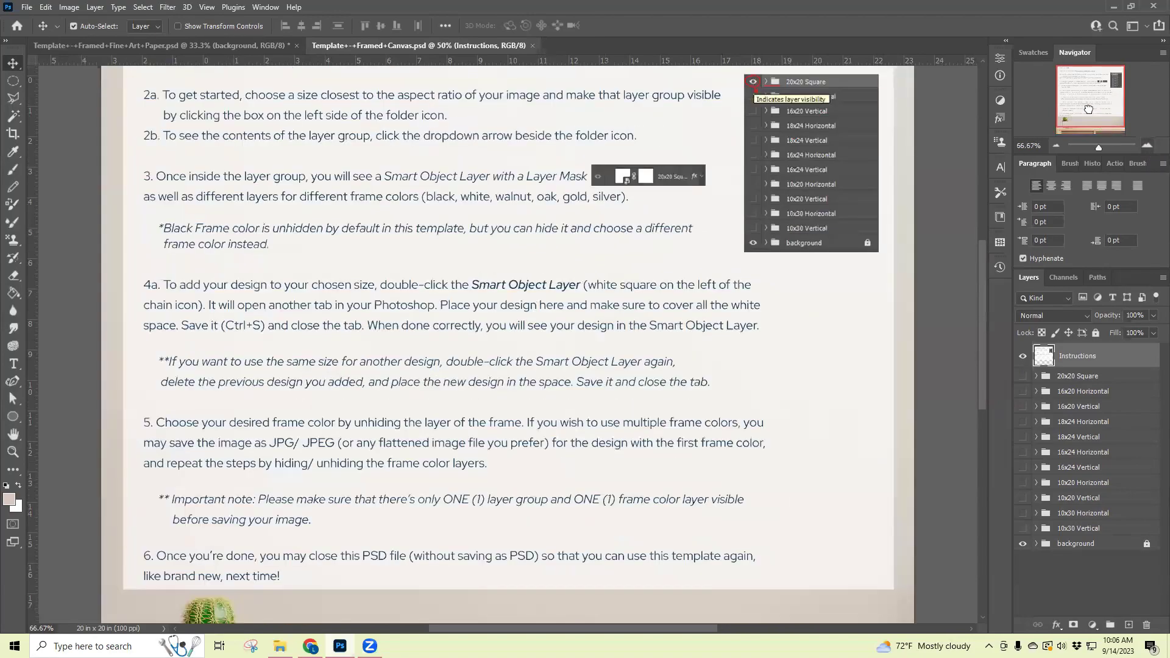
drag(1089, 103, 1077, 109)
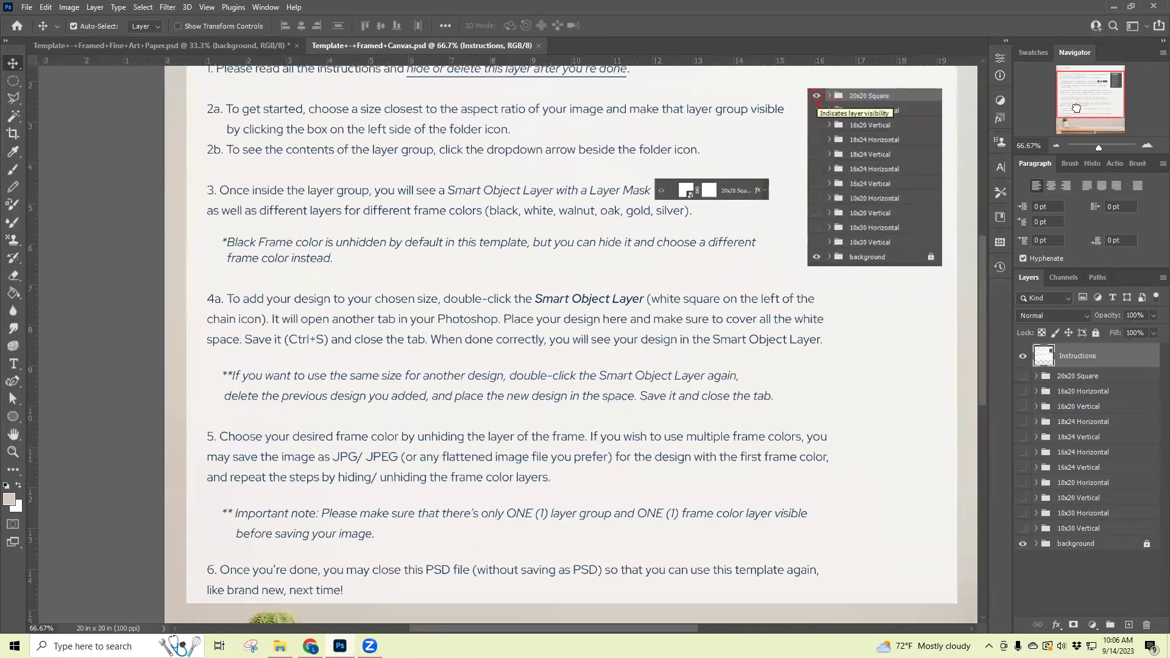
scroll(52, 491, up, 2)
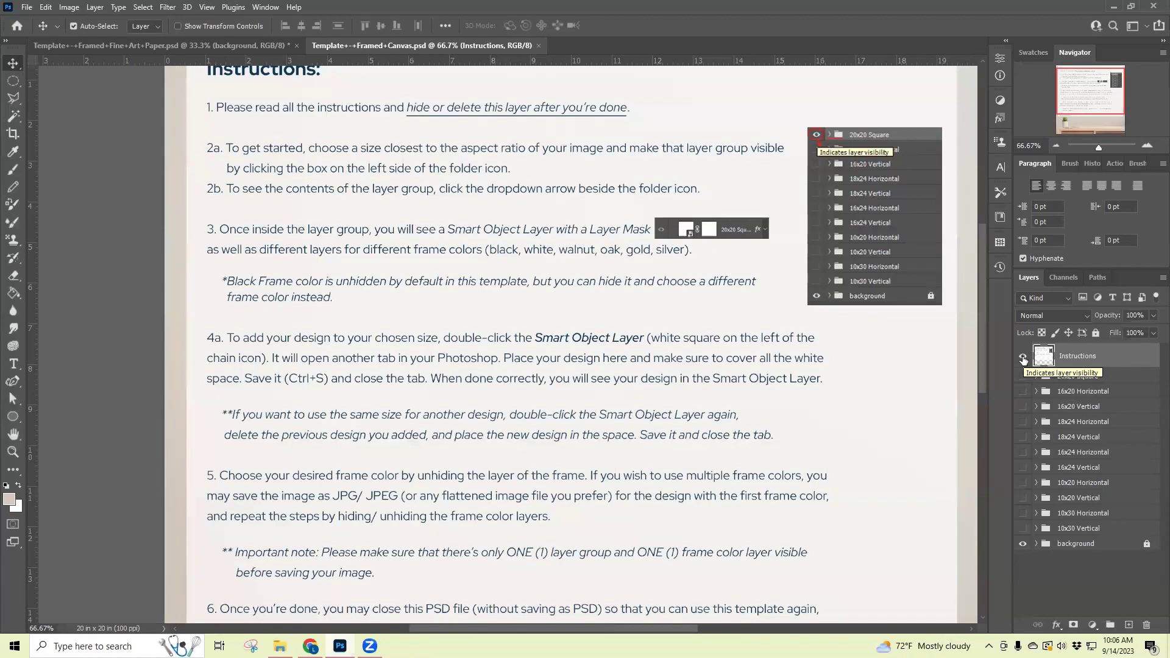
Step: Toggle the Instructions layer's visibility off and on to compare
click(1023, 357)
click(1023, 358)
click(1024, 359)
click(1024, 358)
Step: Flip the Instructions layer off and back on, then make the 20x20 Square group visible
click(1023, 357)
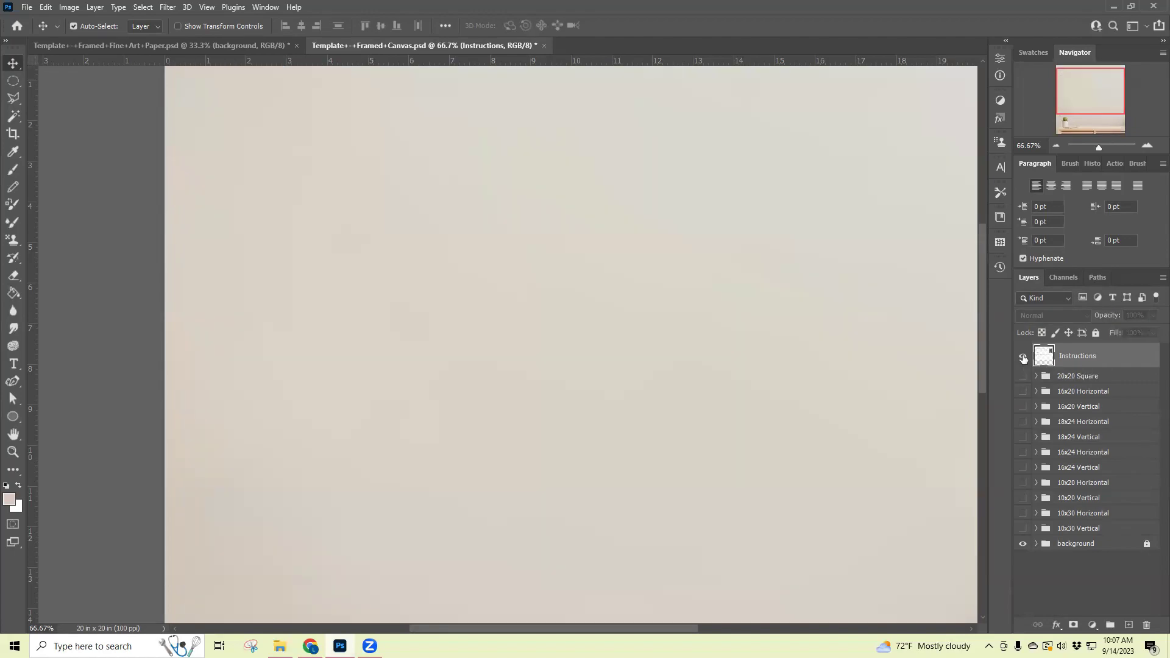
click(1023, 357)
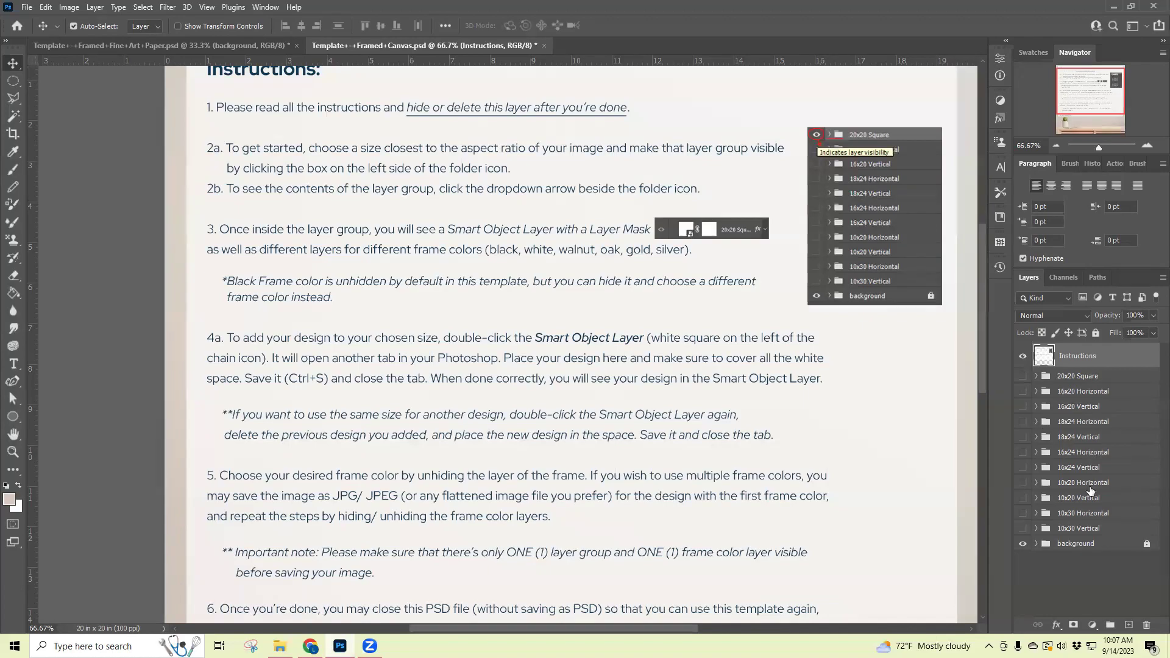
click(1023, 377)
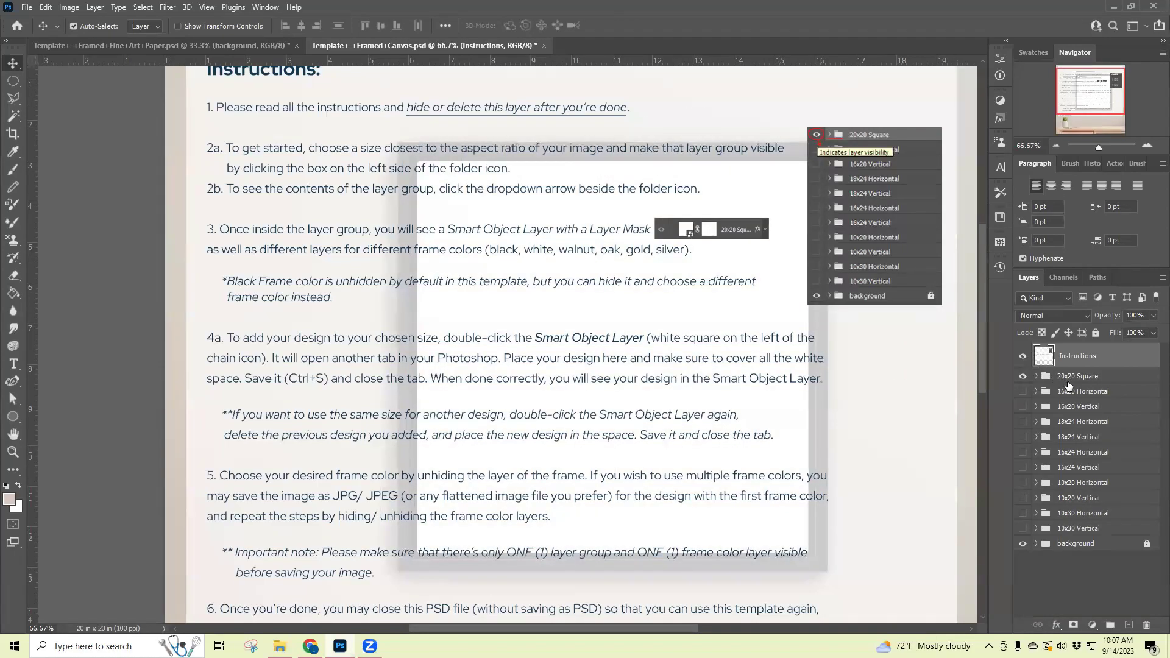
Step: Hide the Instructions layer, then zoom out and pan to show the whole framed canvas
click(1024, 356)
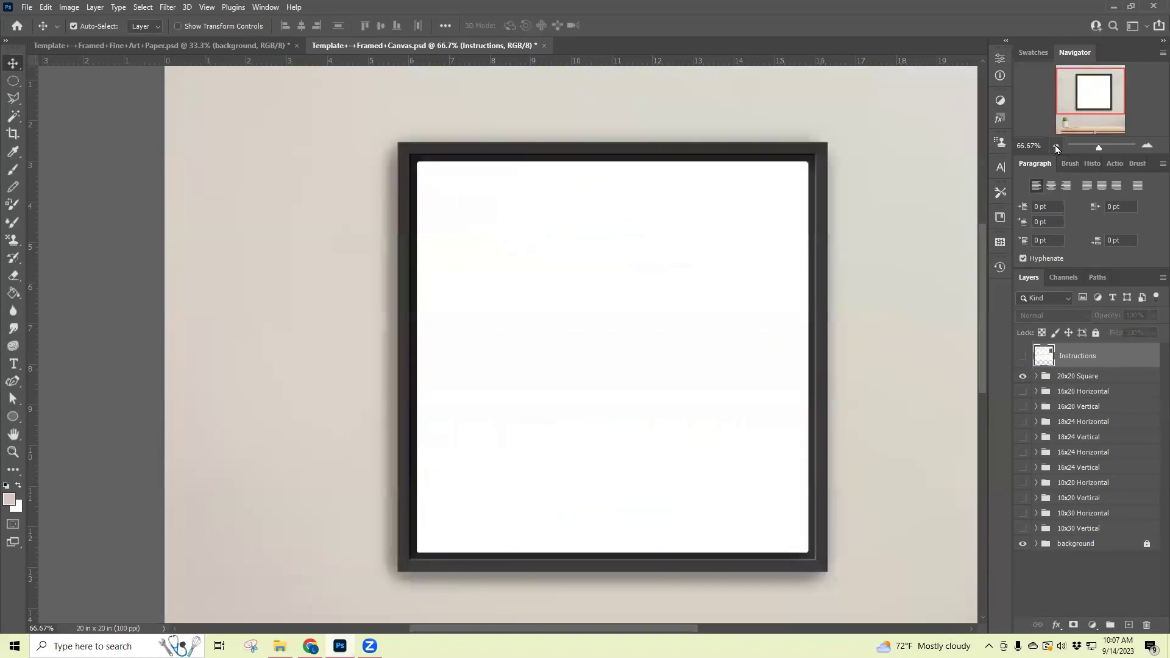
click(1055, 145)
drag(1088, 101, 1085, 111)
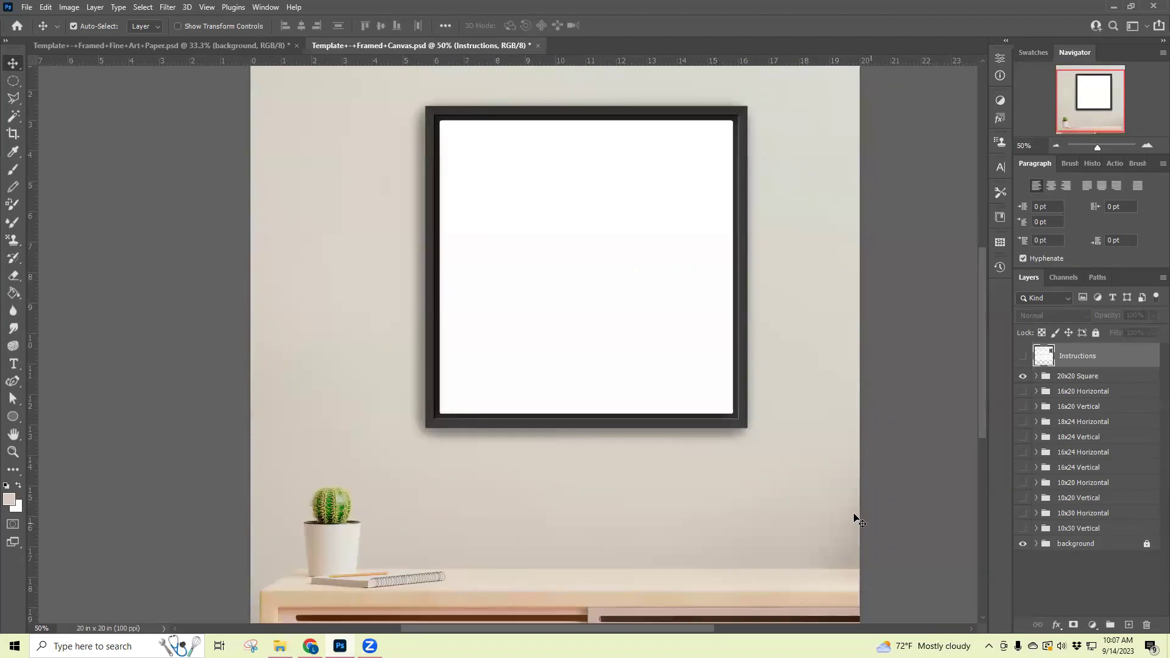
Step: Expand the 20x20 Square group and preview the Black Frame off, keeping it on
click(1063, 379)
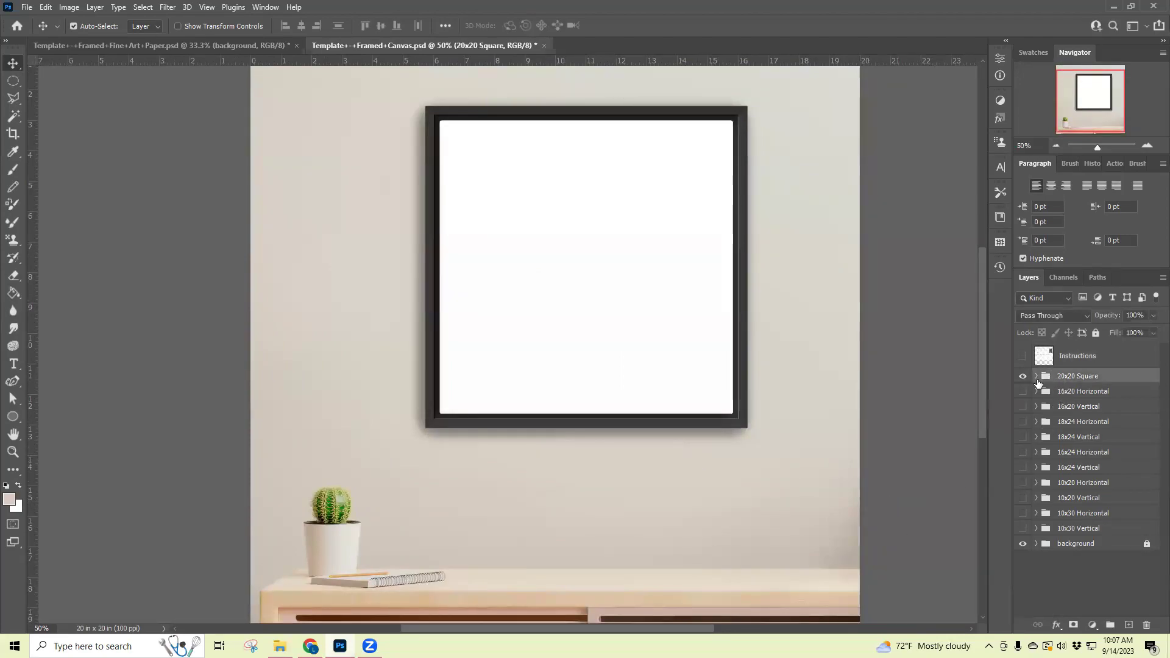
click(1036, 377)
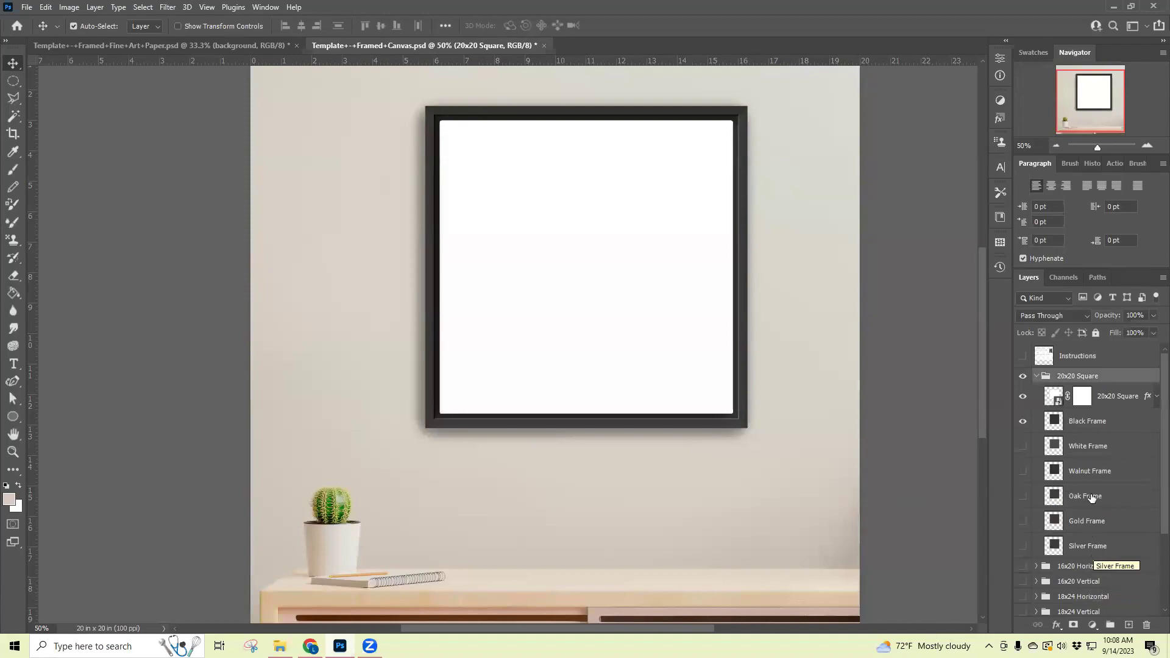
click(1023, 422)
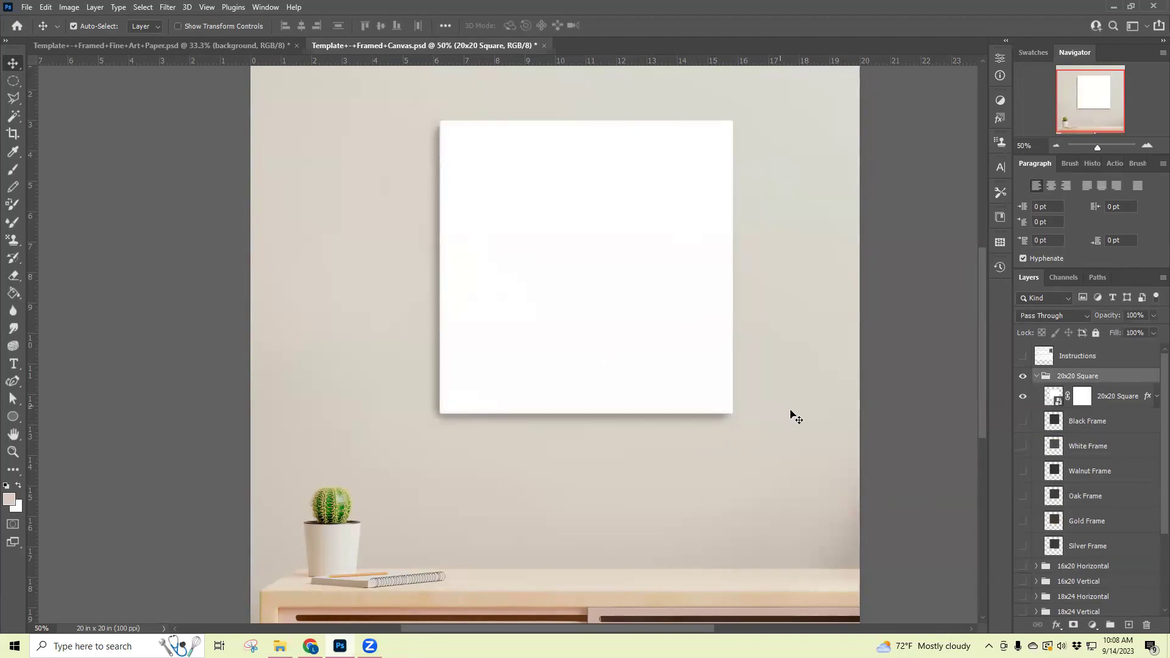
click(1023, 421)
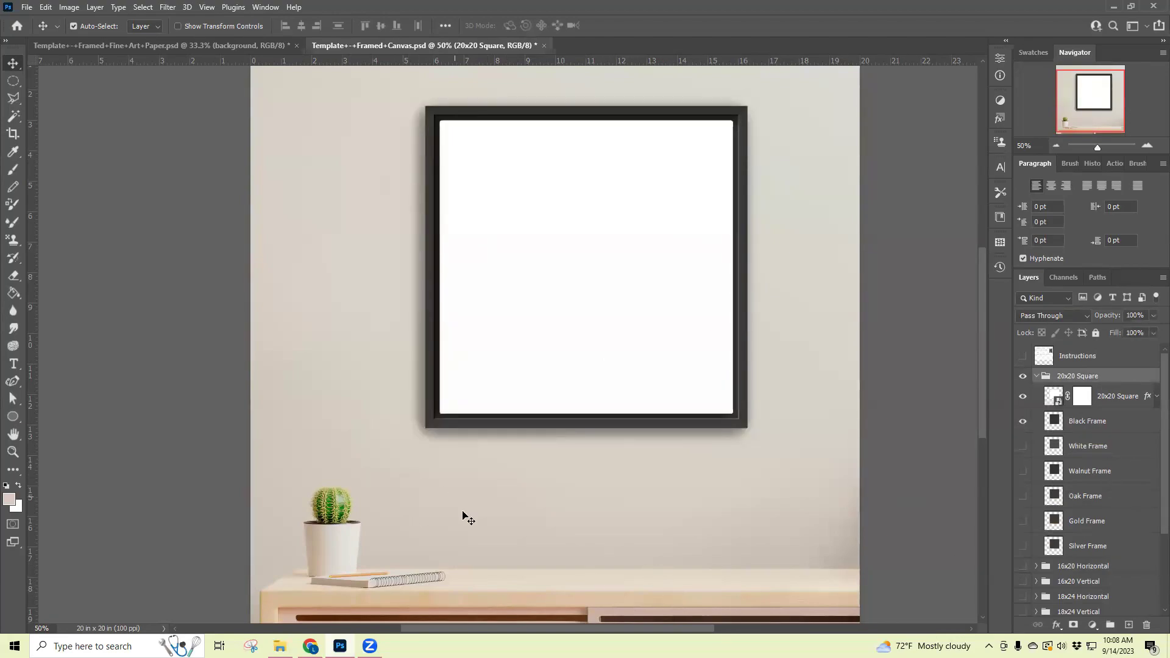
drag(1078, 101, 1068, 104)
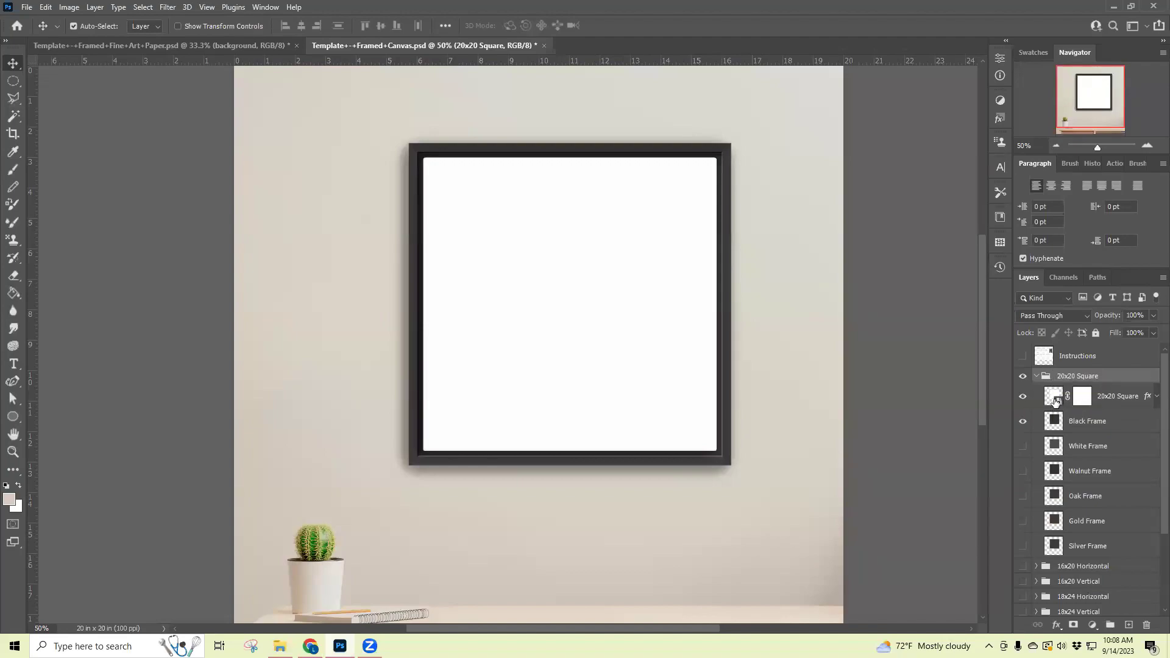
Step: Open the 20x20 Square smart object and drop the Birch Tree In Snowy Field image onto it
double_click(1056, 398)
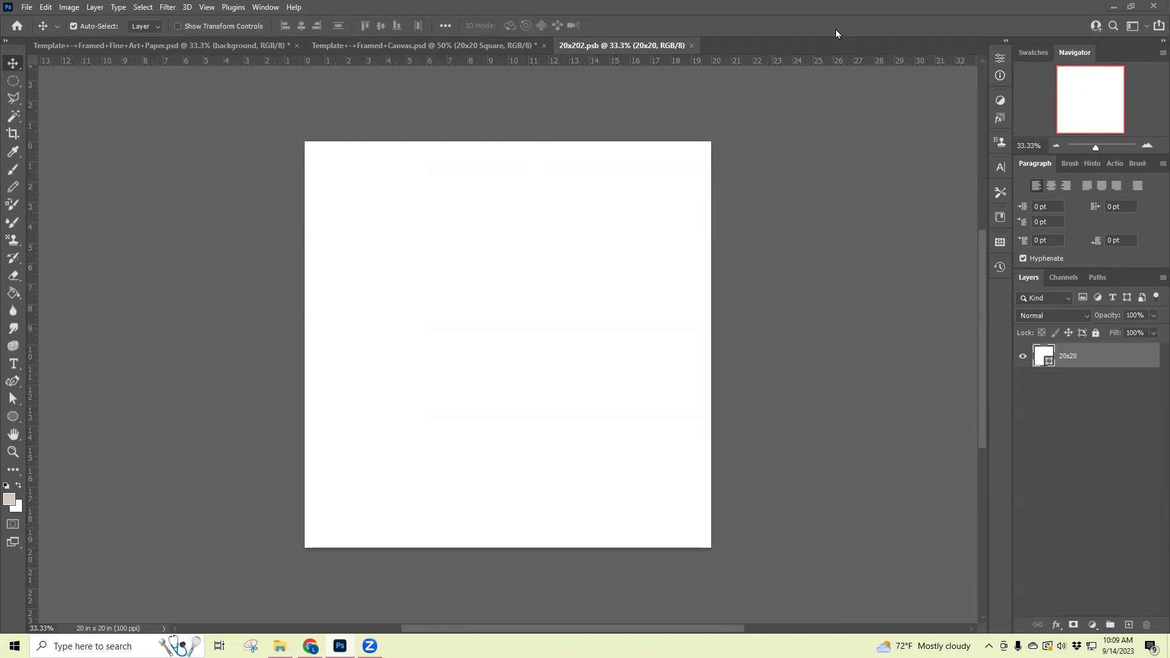
double_click(974, 9)
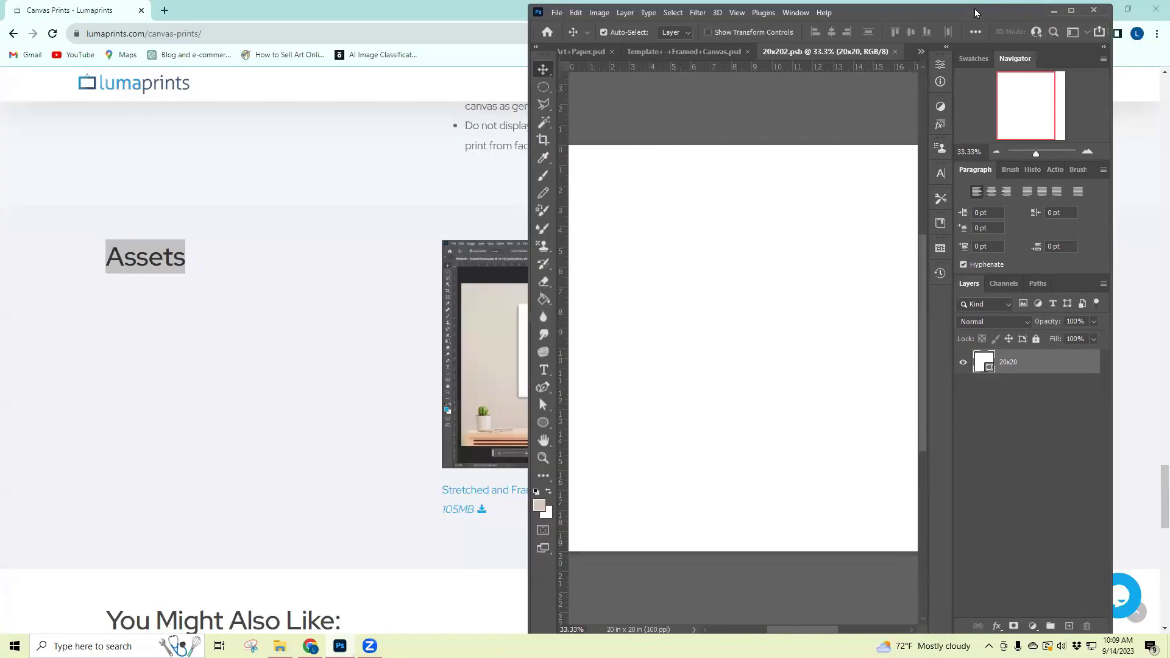
double_click(975, 8)
double_click(971, 3)
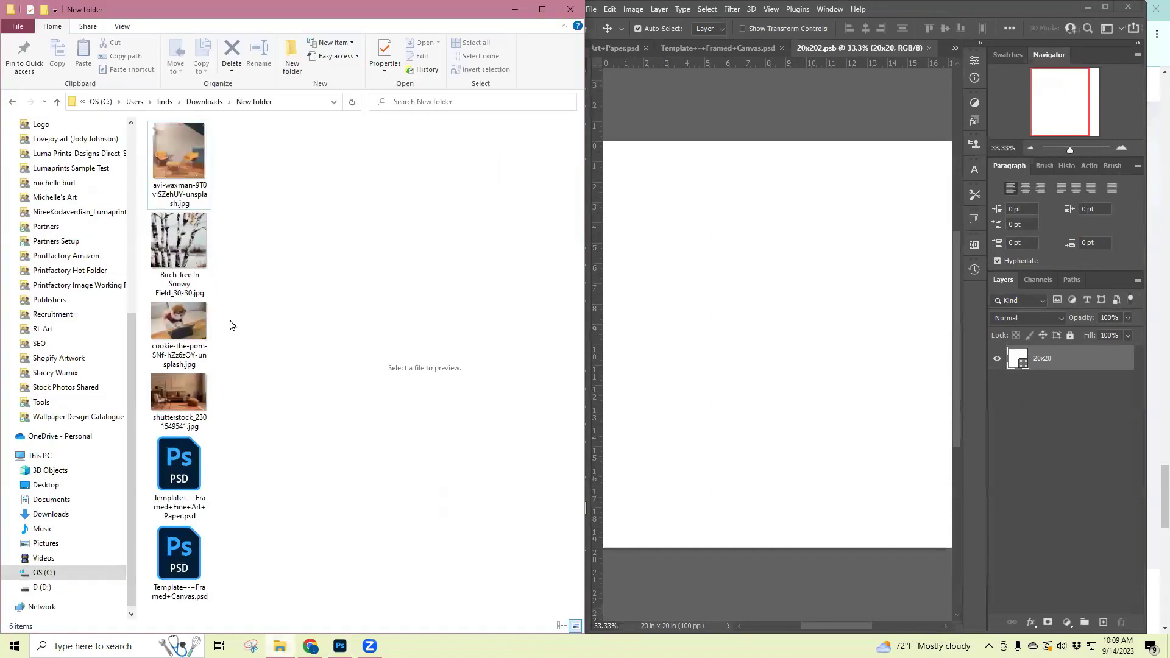
click(191, 250)
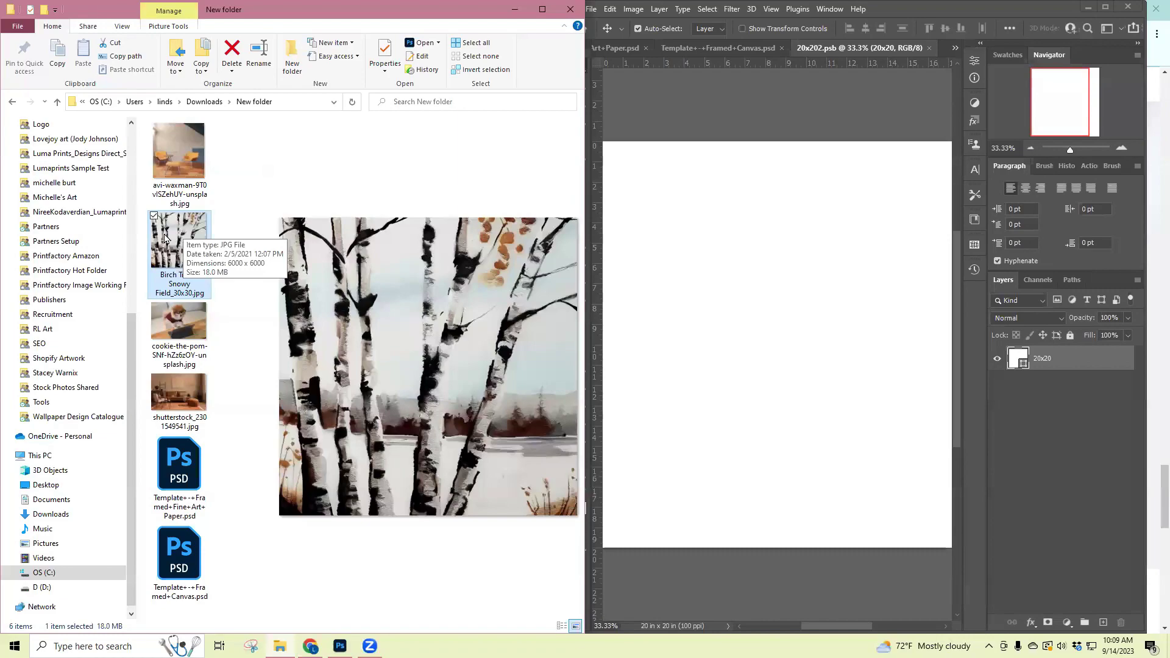
drag(209, 261, 701, 251)
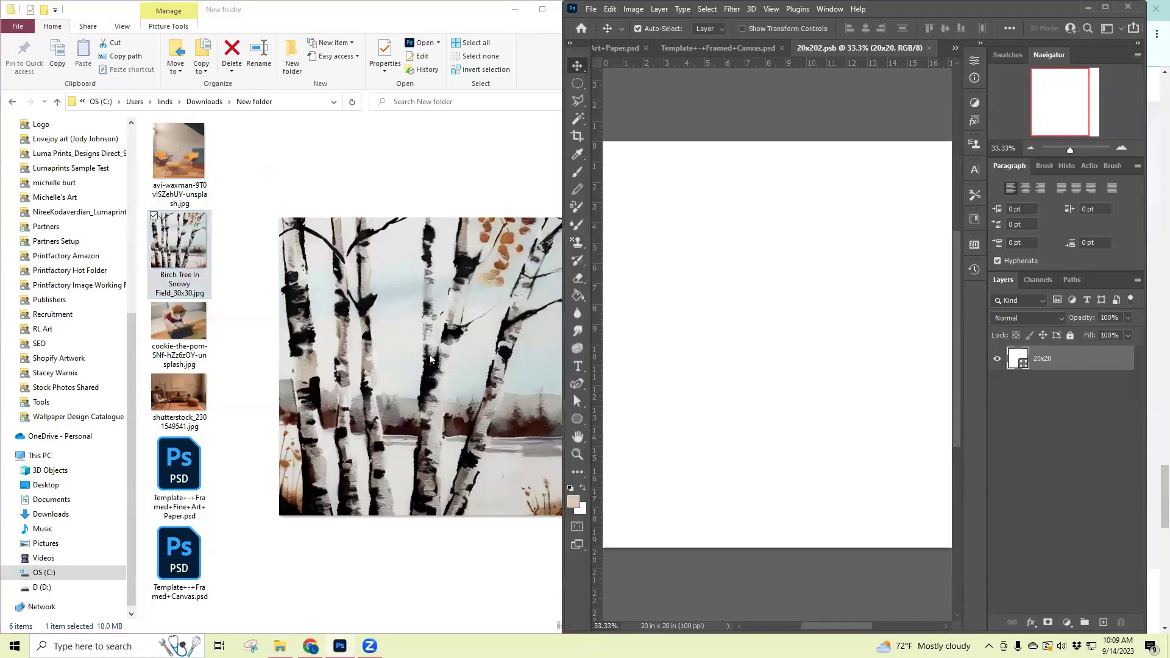
Step: Shift the birch painting right to fill the square and save the smart object
click(1106, 7)
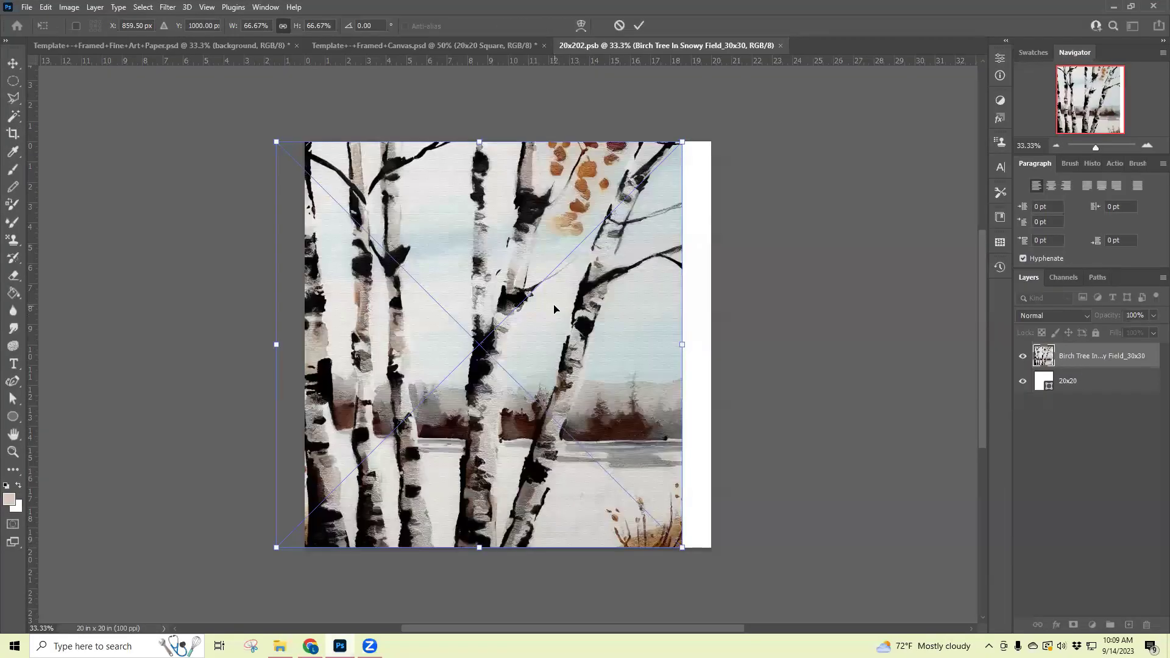
drag(554, 309, 583, 309)
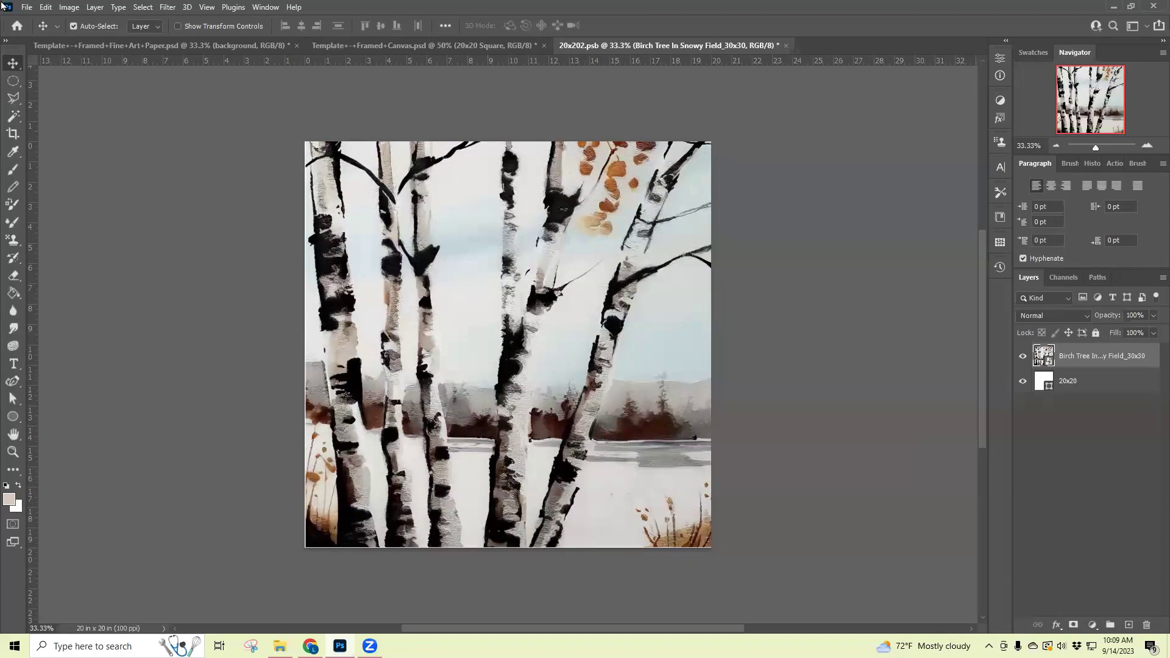
click(26, 7)
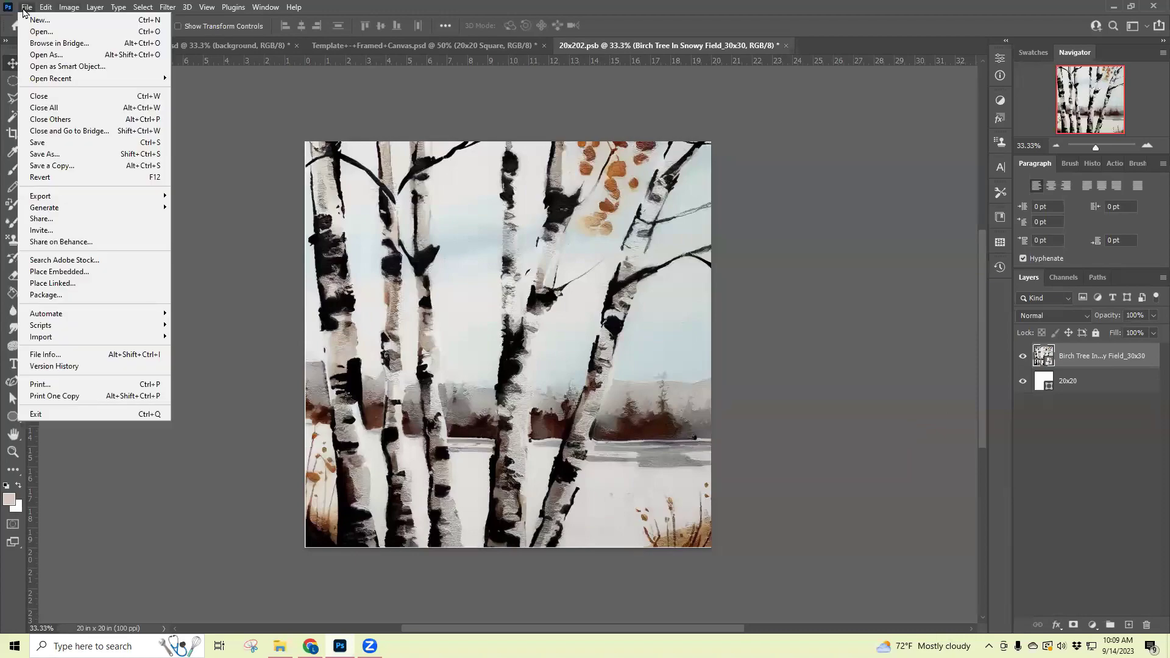
click(51, 143)
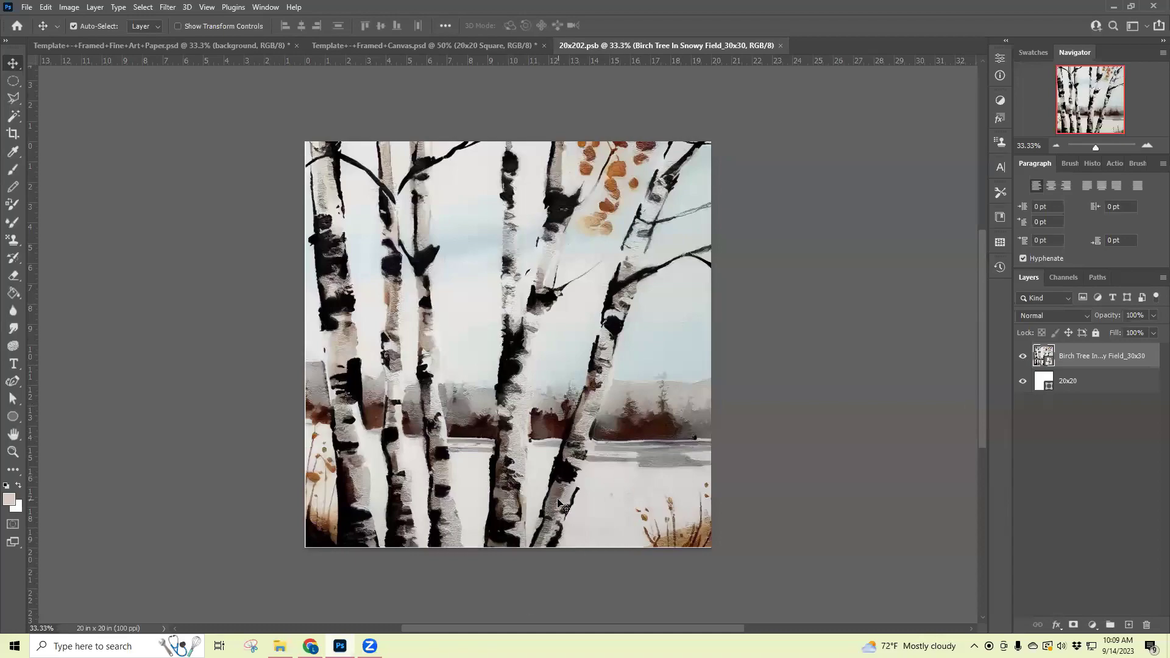
Step: Close the 20x202.psb smart object to return to the framed birch canvas mockup
click(782, 46)
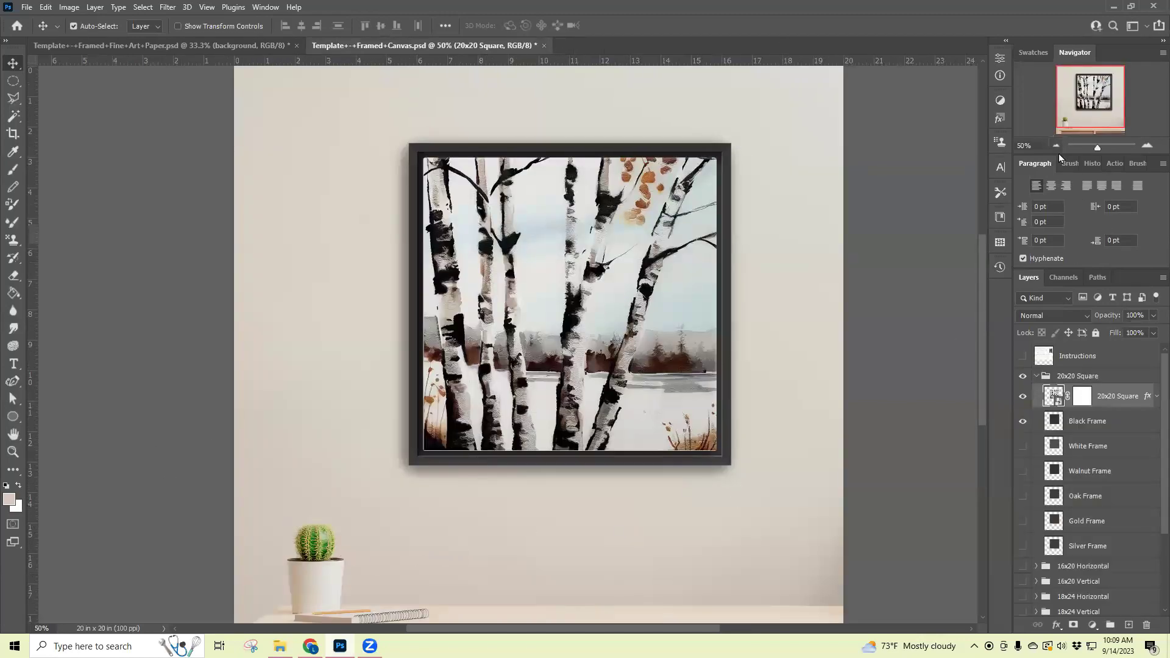
click(1058, 148)
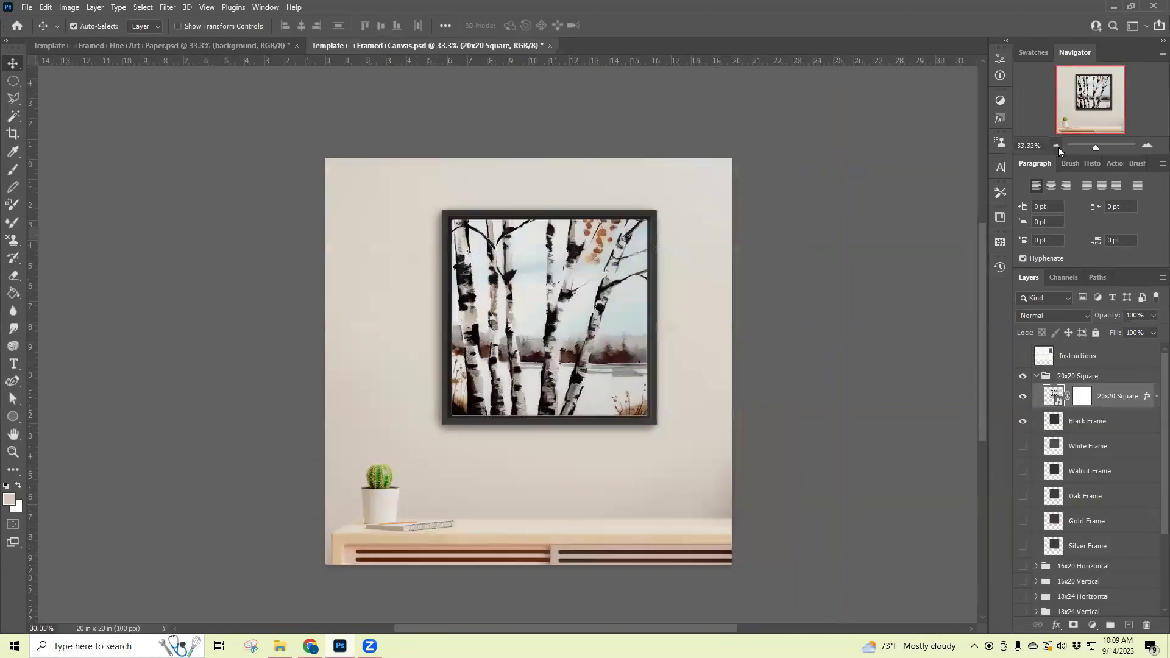
click(1148, 146)
Step: Bring up File > Export > Export As for the mockup (JPG, 2000 x 2000 px)
click(27, 7)
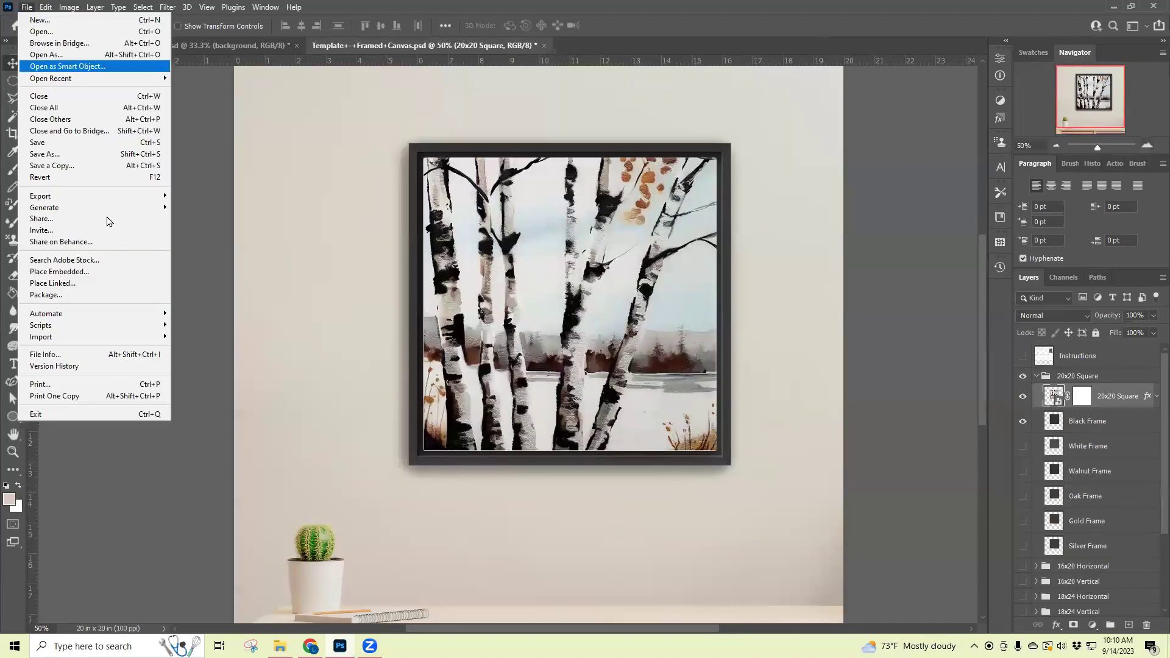
mouse_move(128, 196)
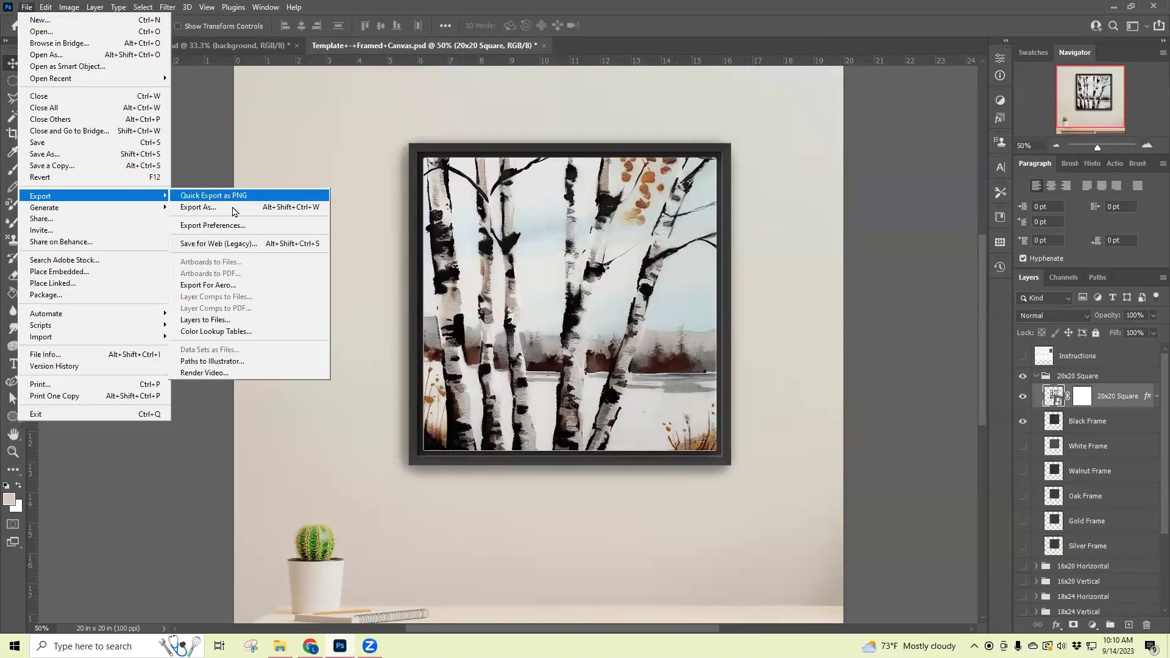
click(233, 207)
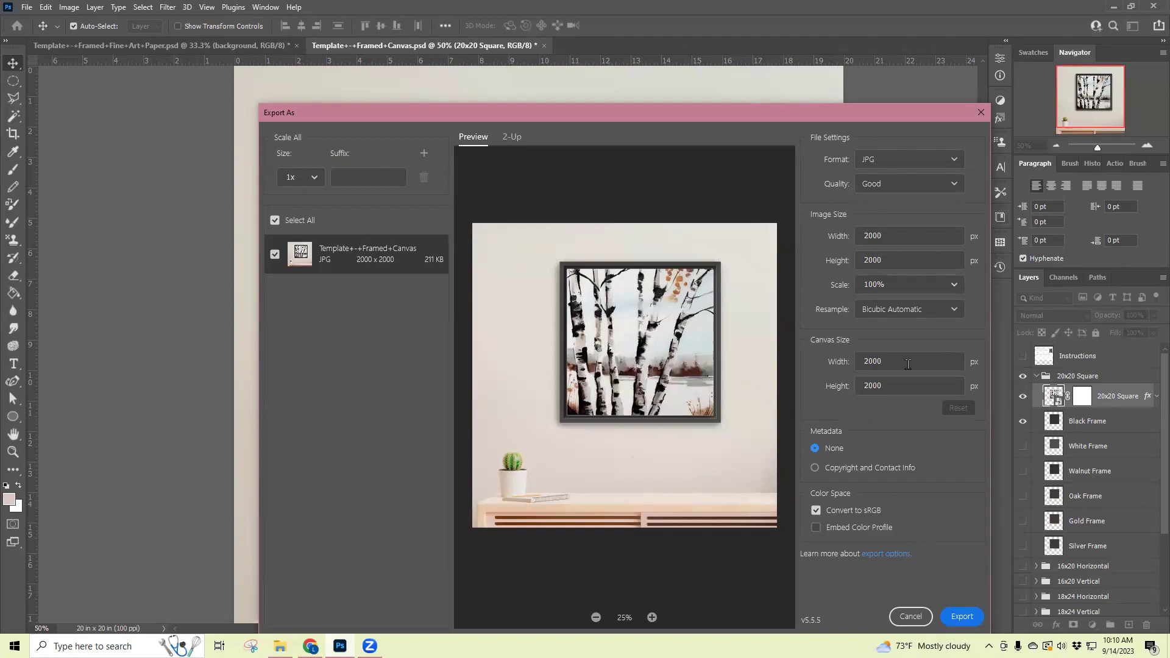
Step: Export the mockup to Downloads as a JPG named 'birch tree'
click(955, 619)
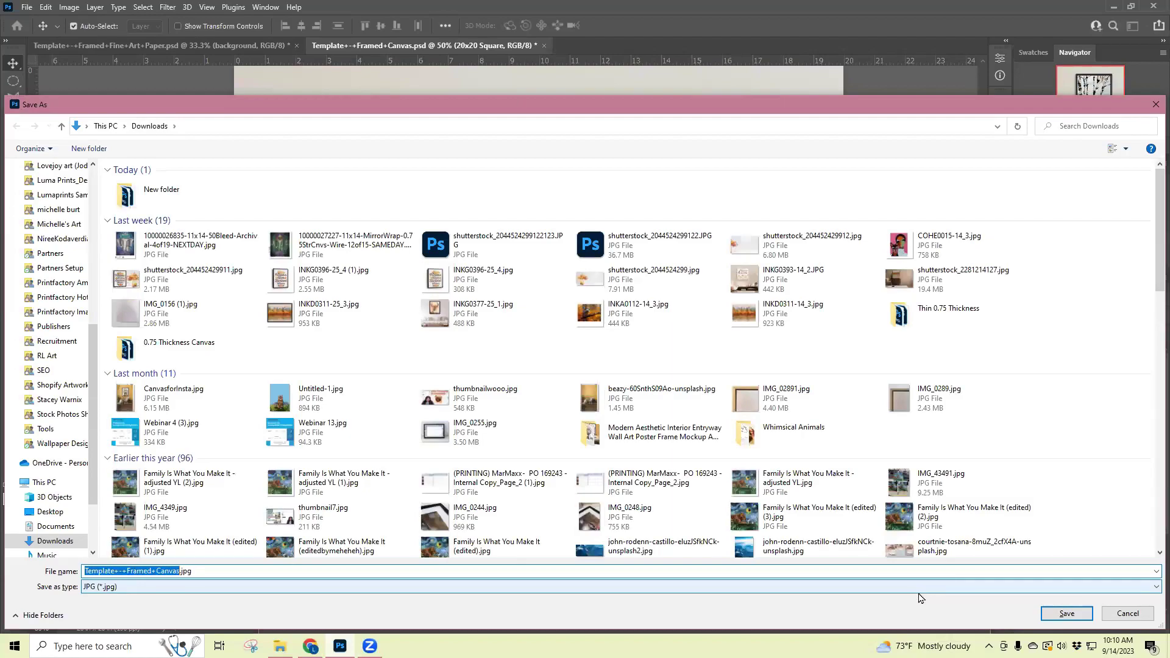
text(birch treee)
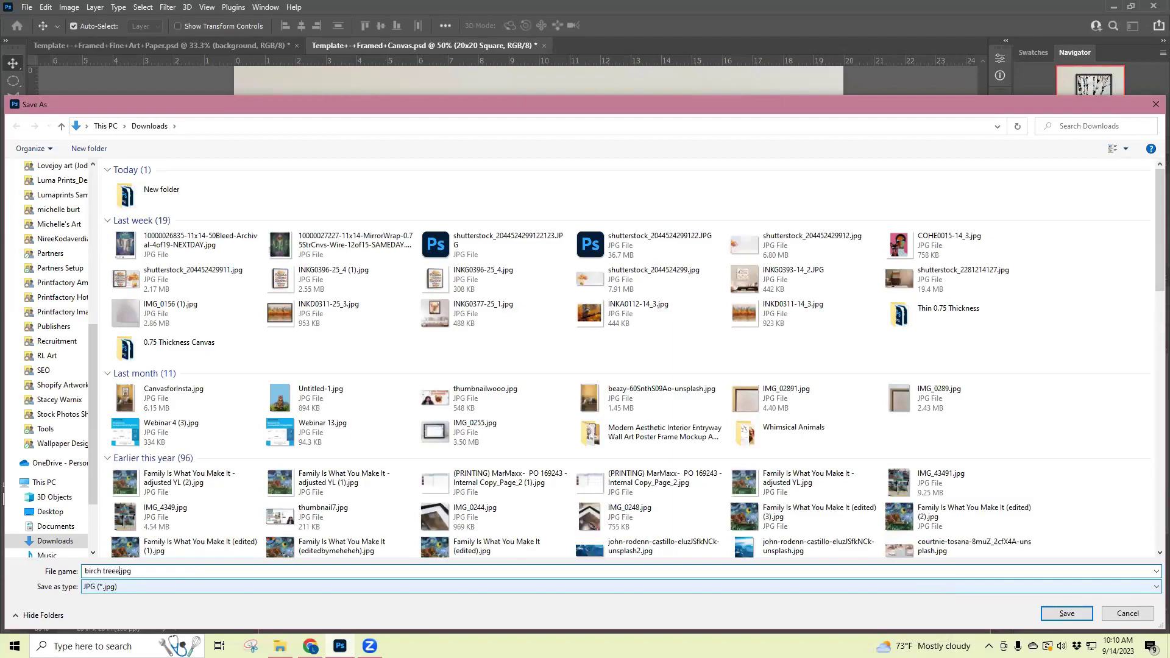
key(BackSpace)
key(Return)
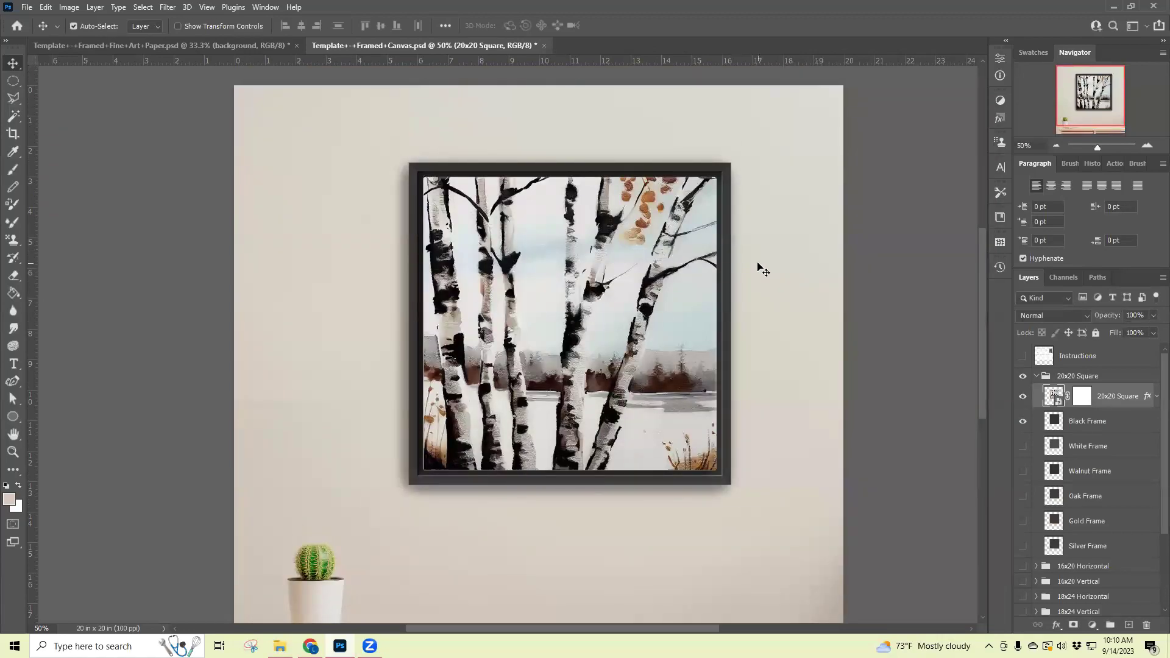
scroll(761, 269, down, 1)
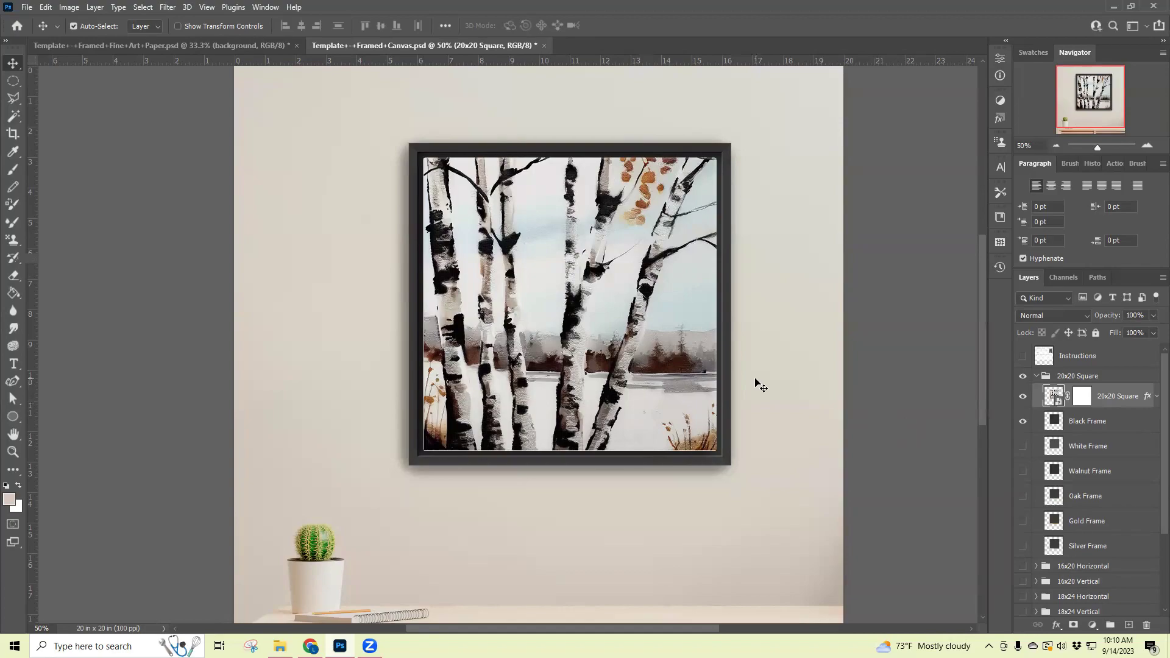
drag(1090, 108, 1089, 114)
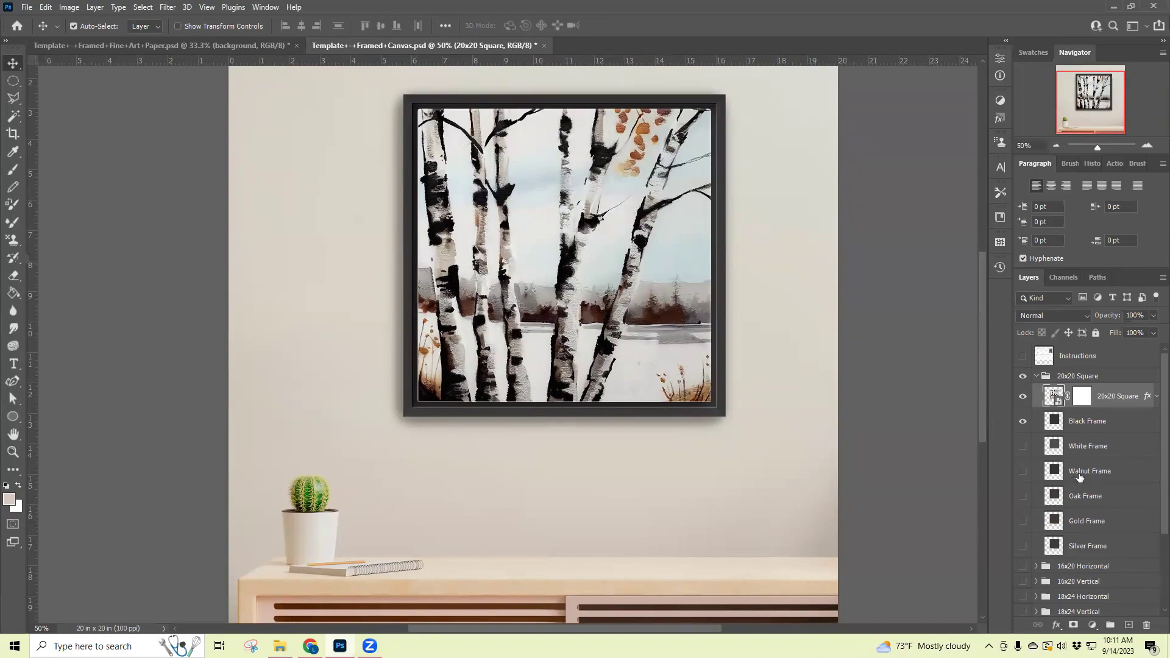
scroll(865, 329, up, 2)
drag(1100, 109, 1103, 102)
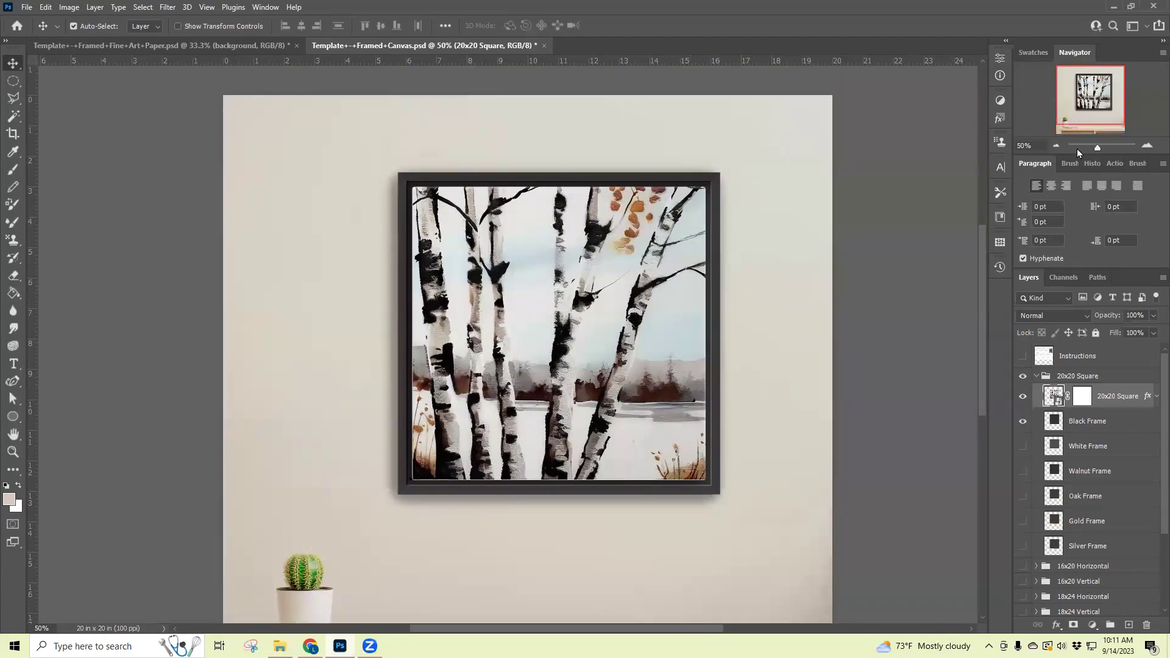
click(1057, 145)
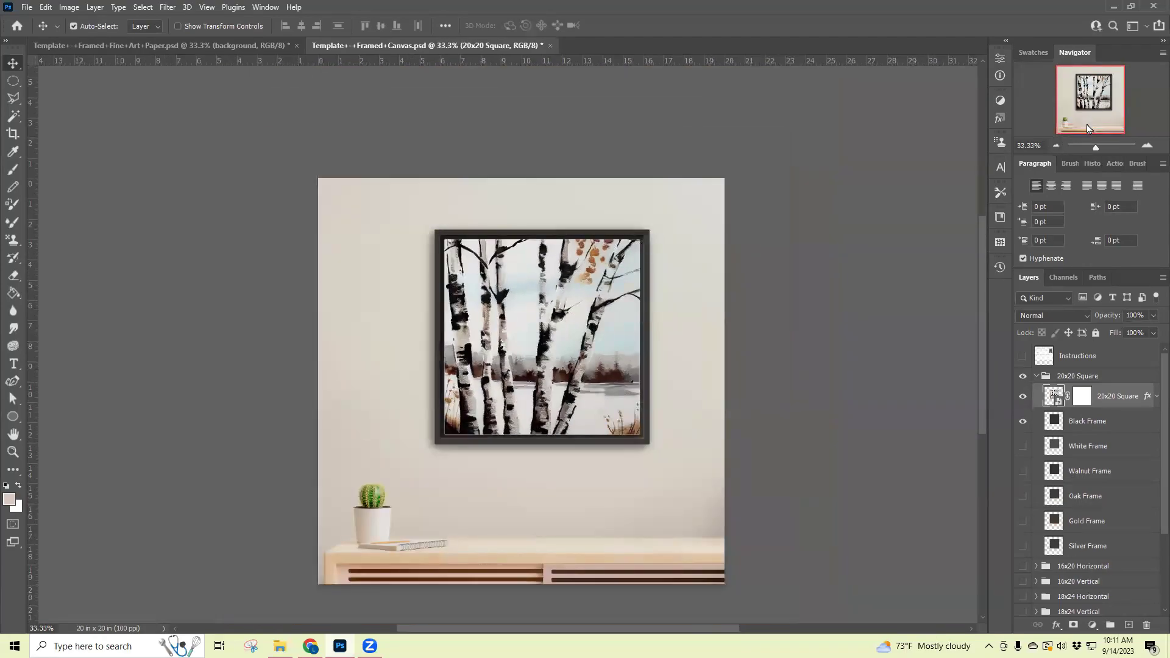
scroll(811, 338, up, 1)
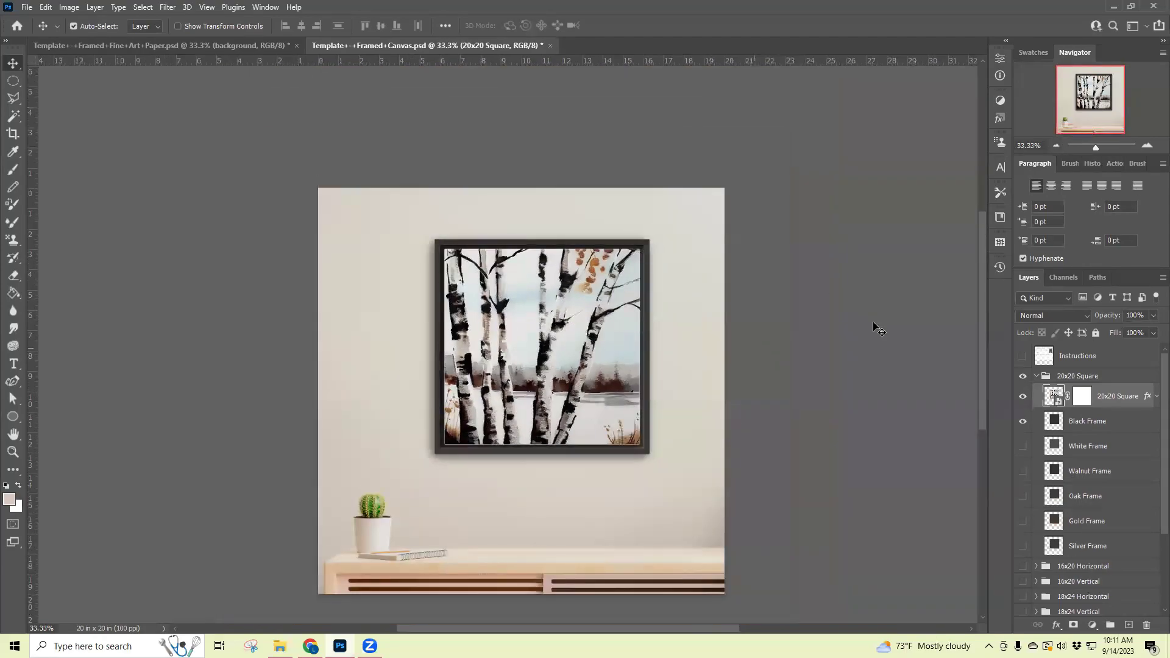
click(1147, 147)
drag(1068, 104, 1069, 109)
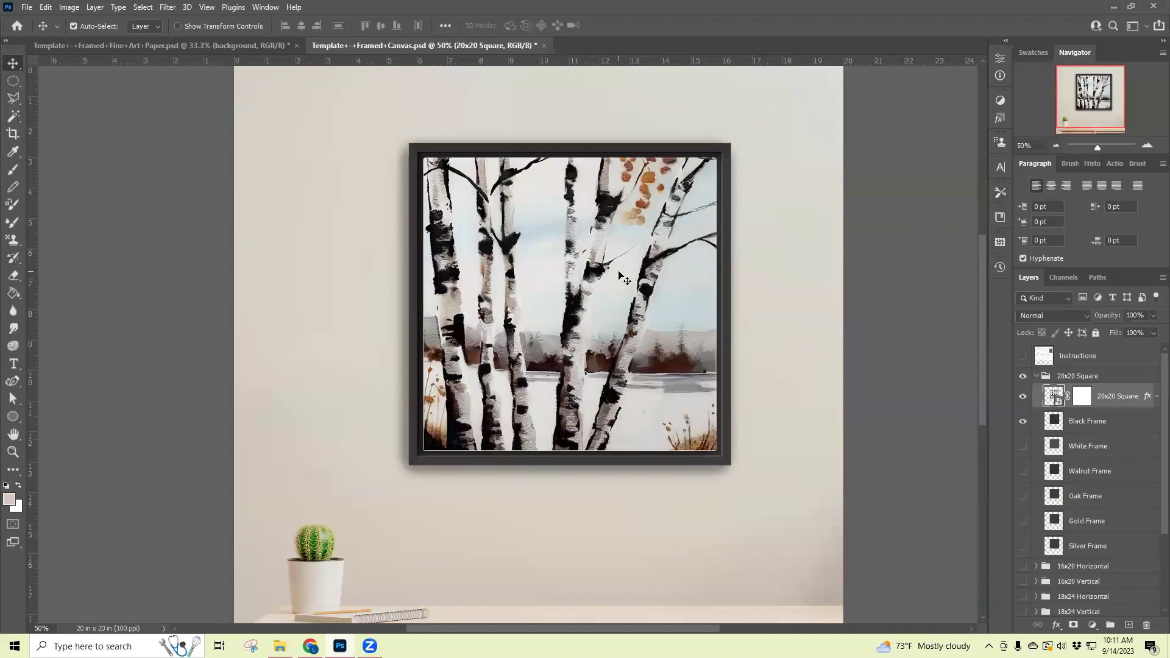
Step: In the Fine Art Paper mockup, show the background group and hide its sofa room and peach wall layers
click(136, 46)
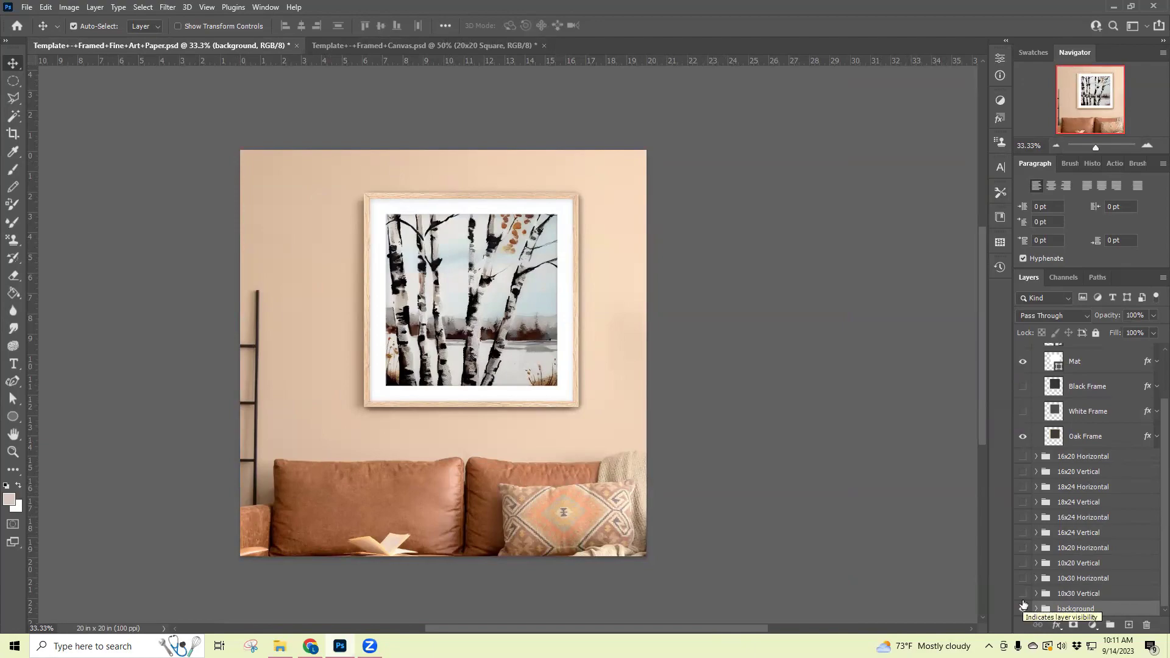
click(1023, 607)
click(1036, 609)
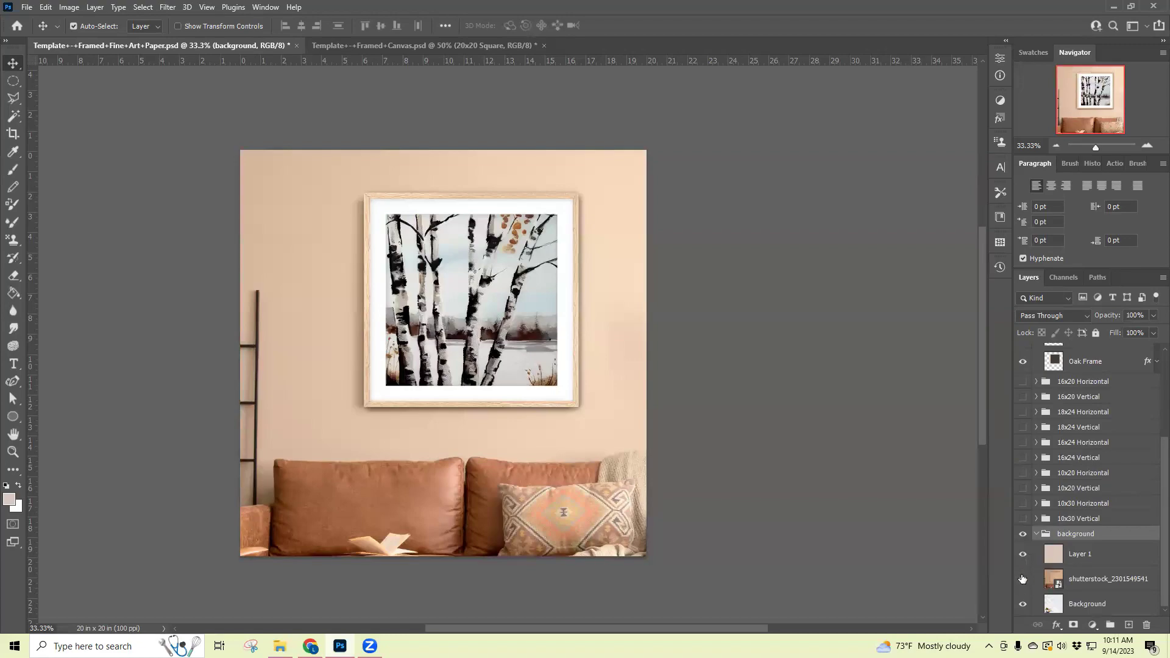
drag(1022, 579, 1023, 555)
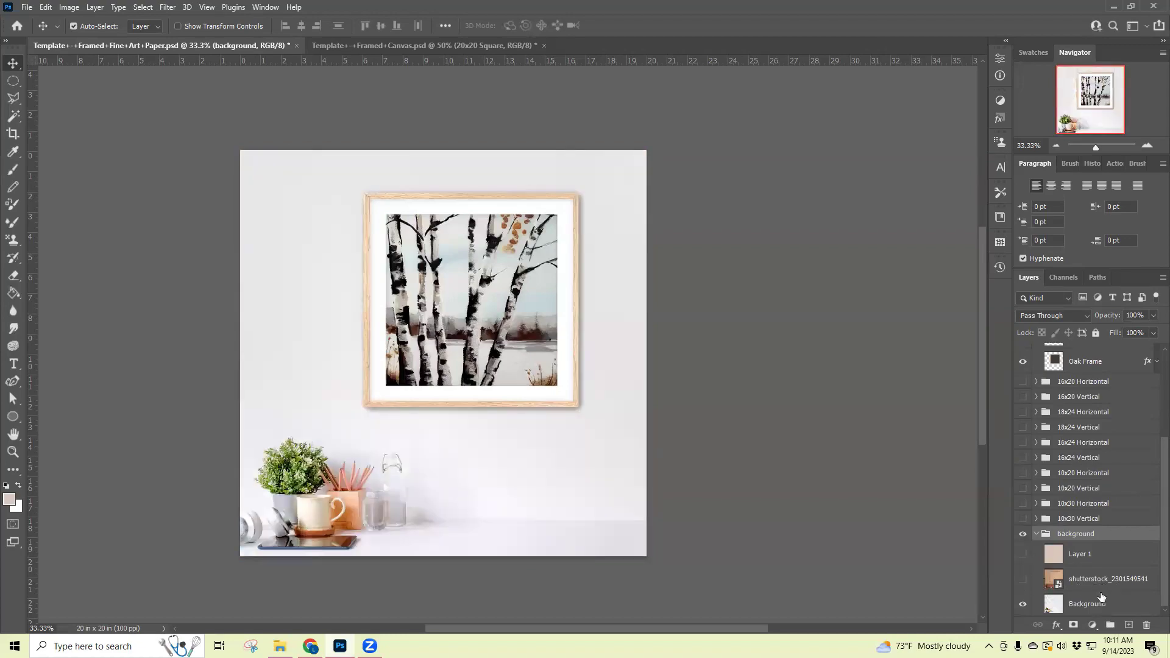
click(1092, 605)
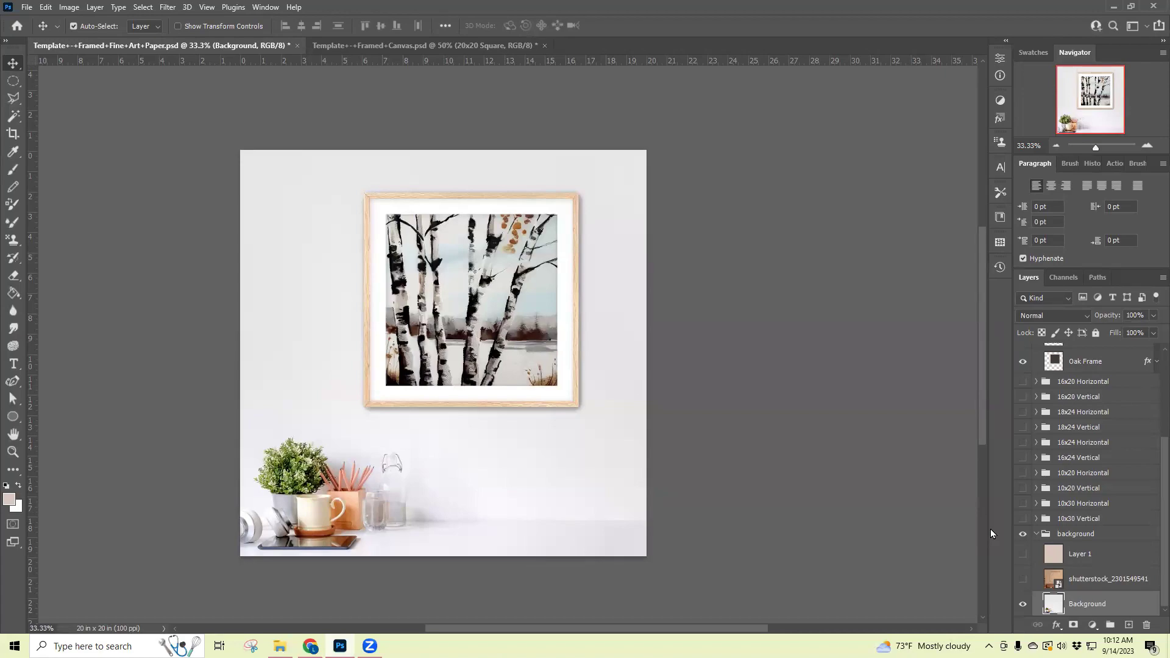
click(1023, 579)
click(1023, 555)
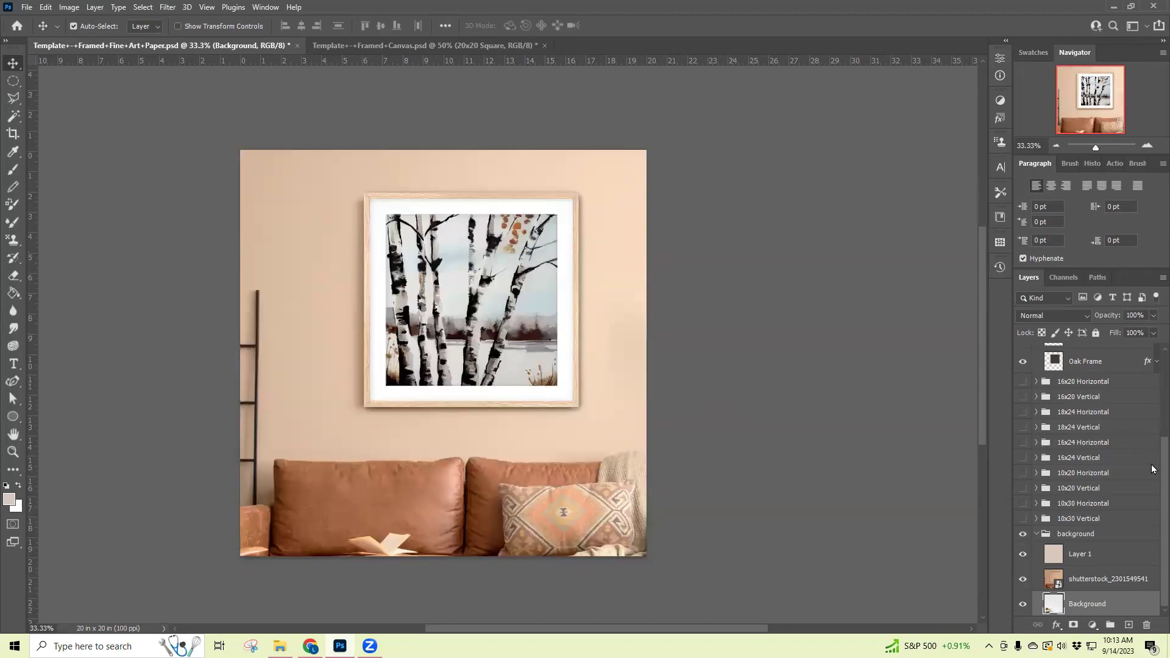
scroll(1152, 469, up, 4)
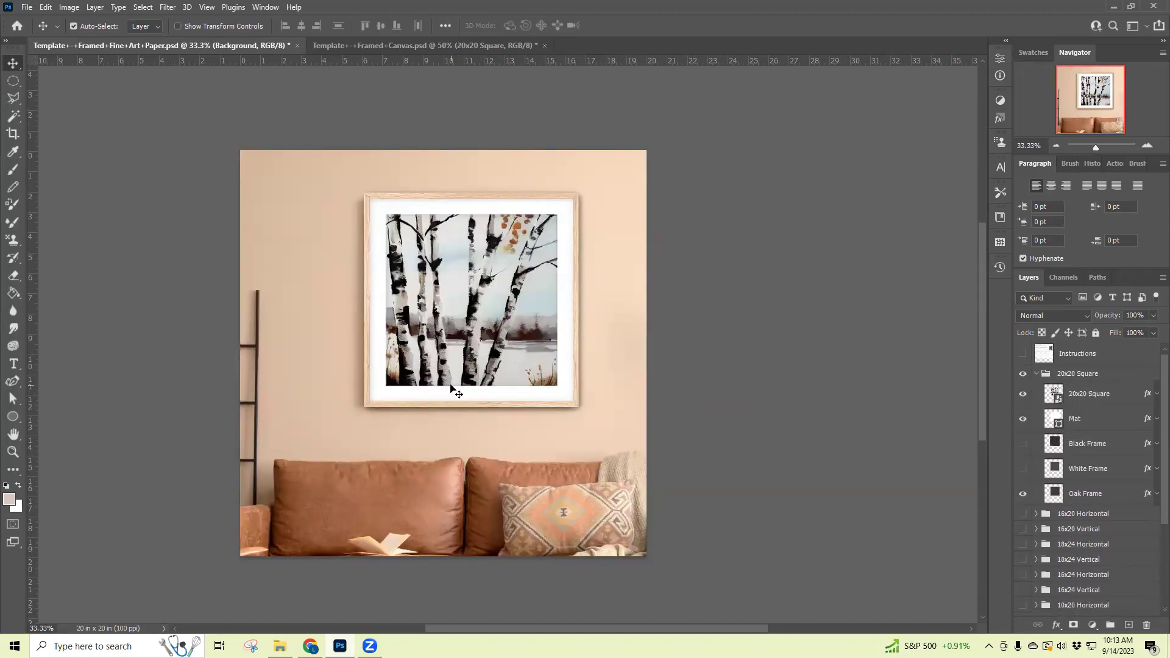
scroll(454, 390, up, 1)
click(1147, 146)
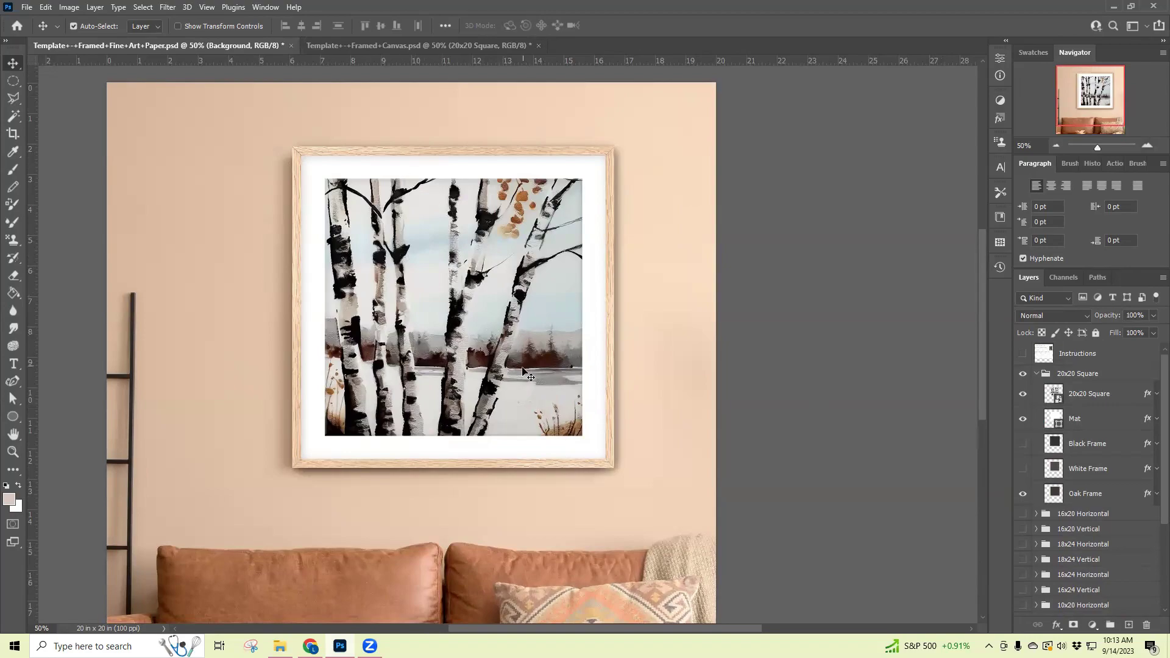
click(1058, 145)
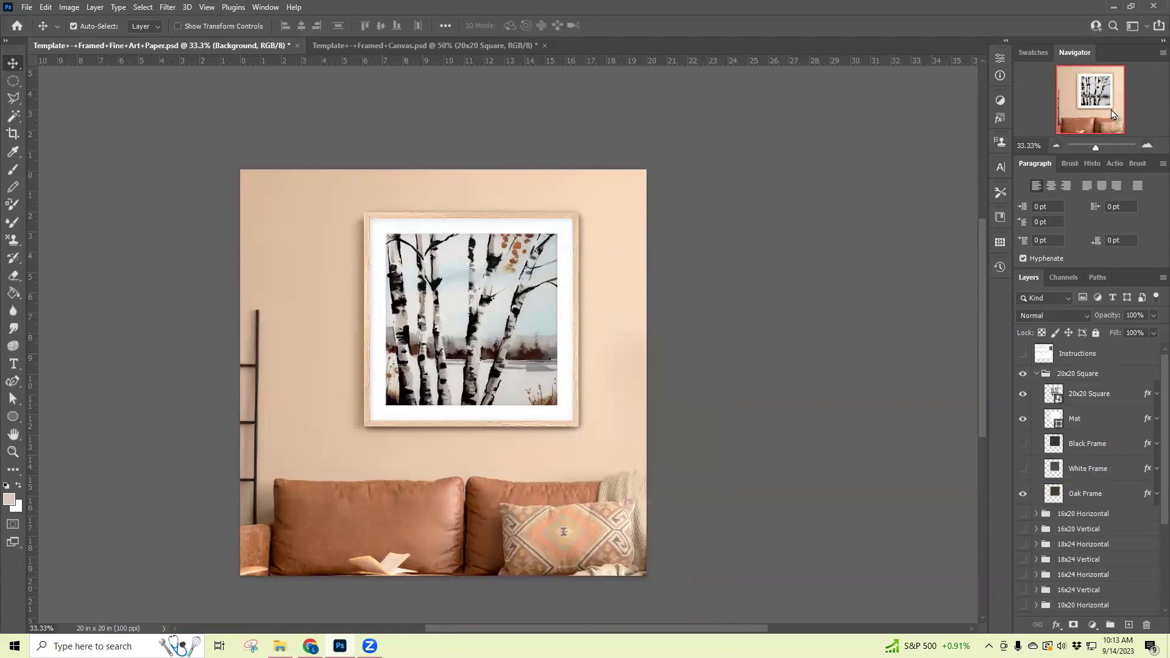
scroll(981, 463, down, 1)
scroll(1039, 582, down, 5)
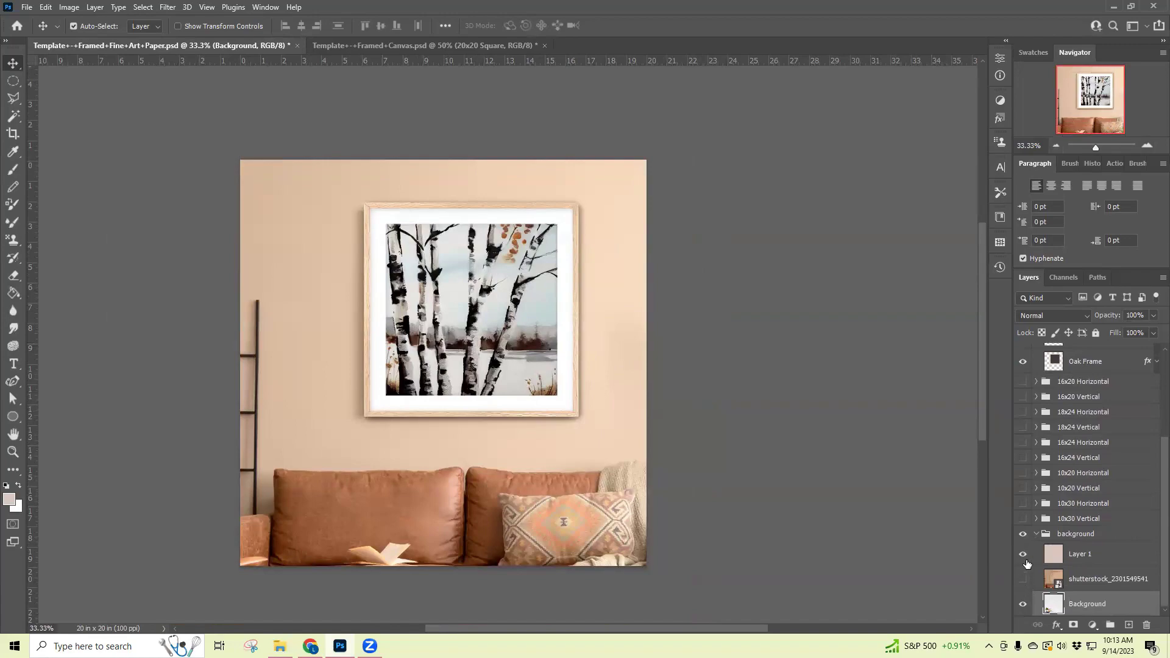
click(1023, 554)
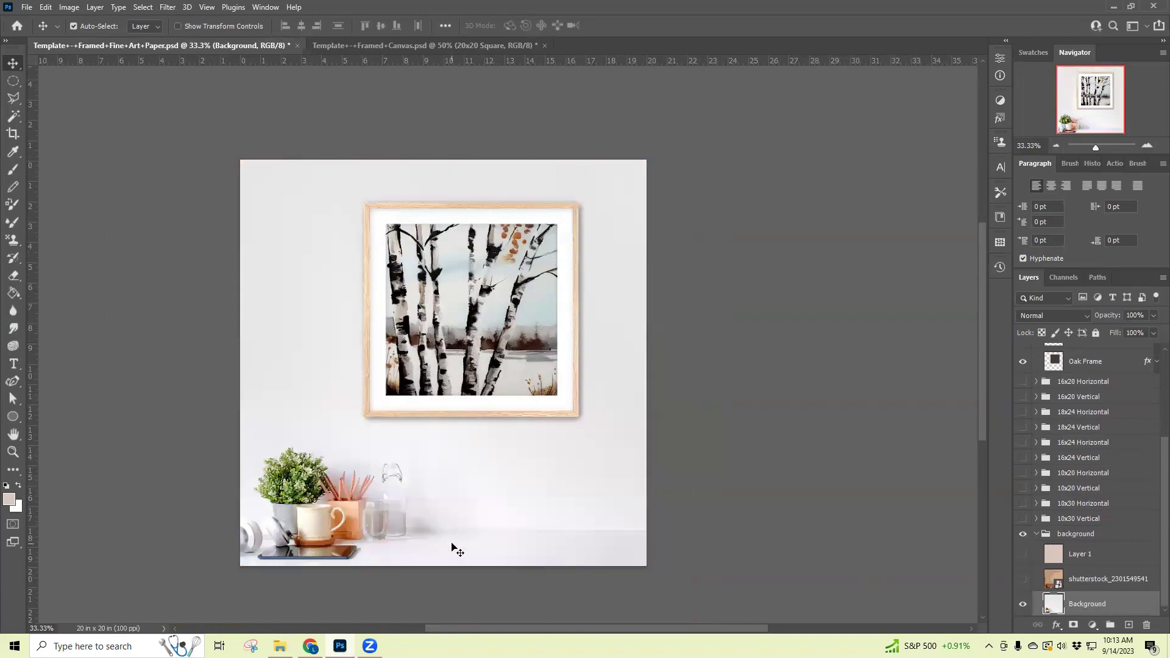